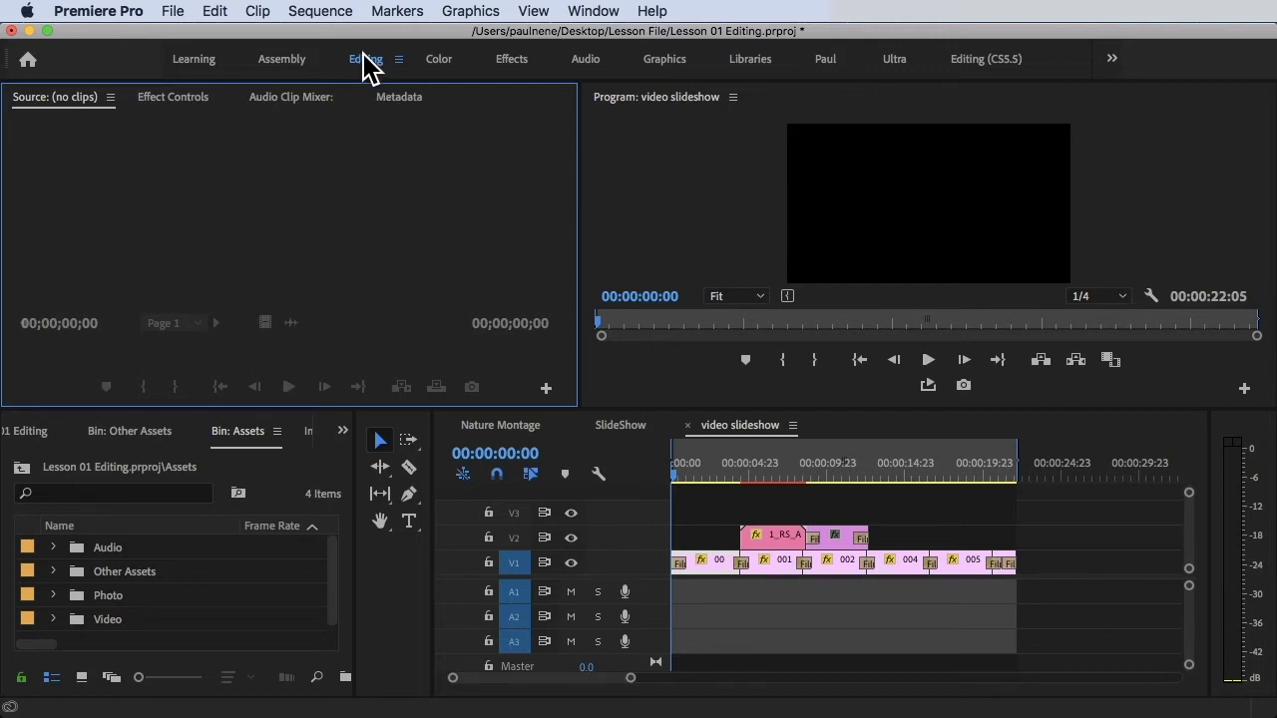
Step: Reset the Editing workspace to its saved layout
{"action": "left_click", "coordinate": [594, 11]}
{"action": "mouse_move", "coordinate": [698, 36]}
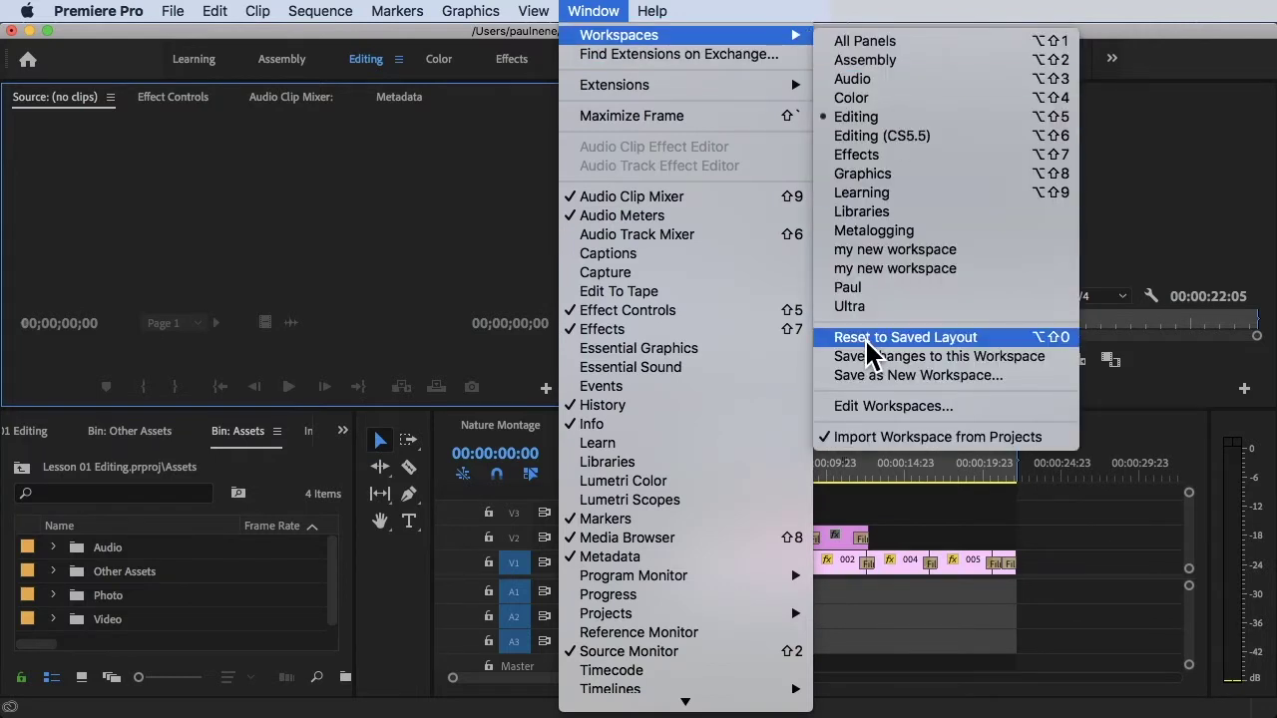
{"action": "left_click", "coordinate": [866, 344]}
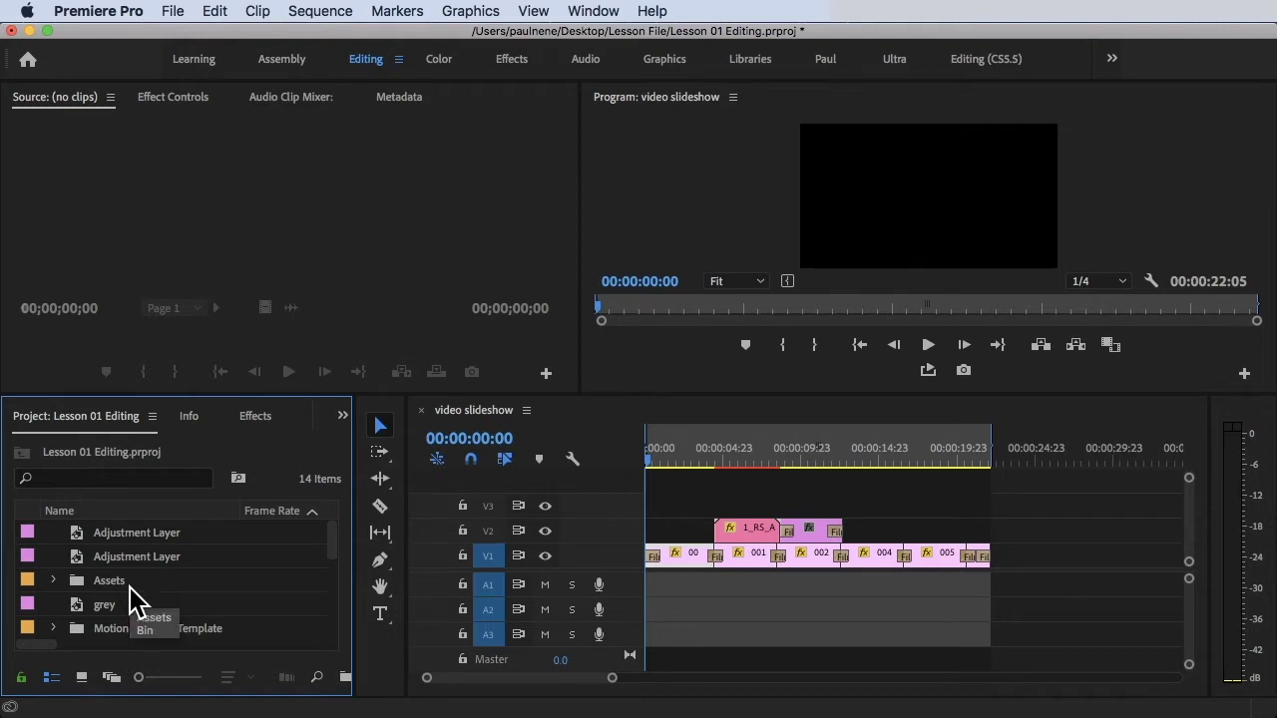
Step: Open the Other Assets bin inside the Assets bin to reach the Shaky Footage.mp4 clip
{"action": "double_click", "coordinate": [130, 586]}
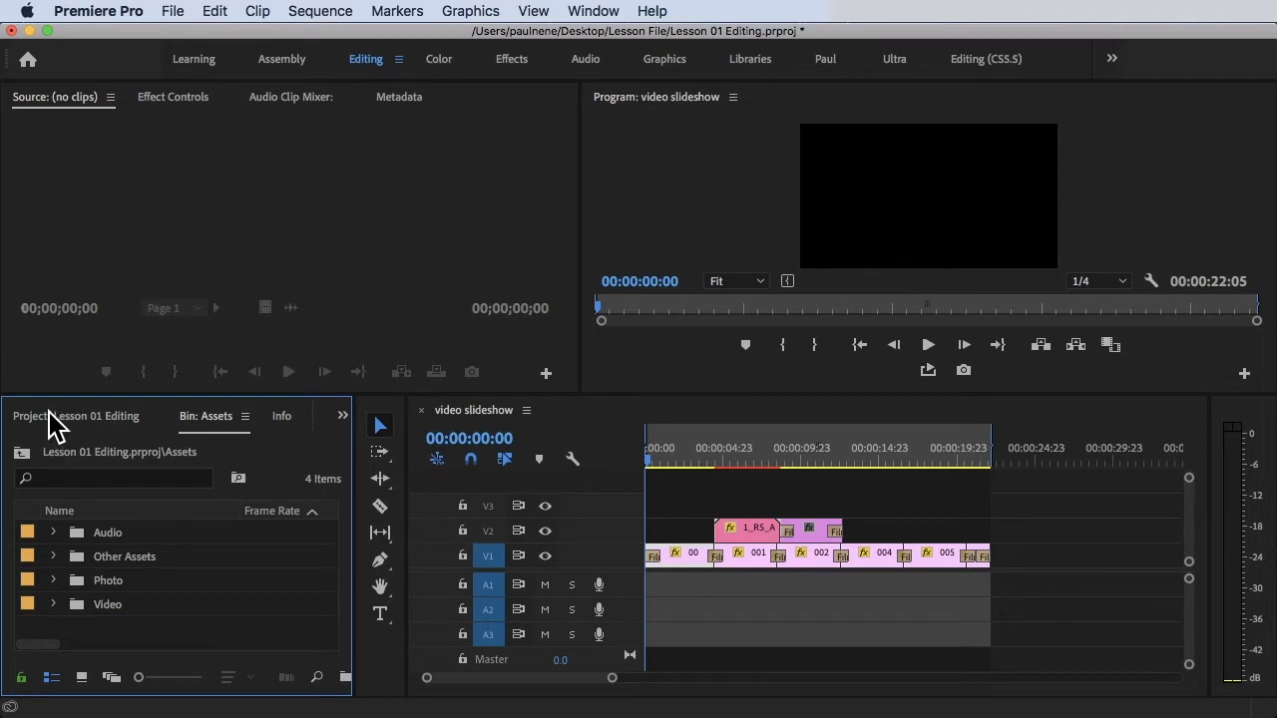
{"action": "double_click", "coordinate": [140, 559]}
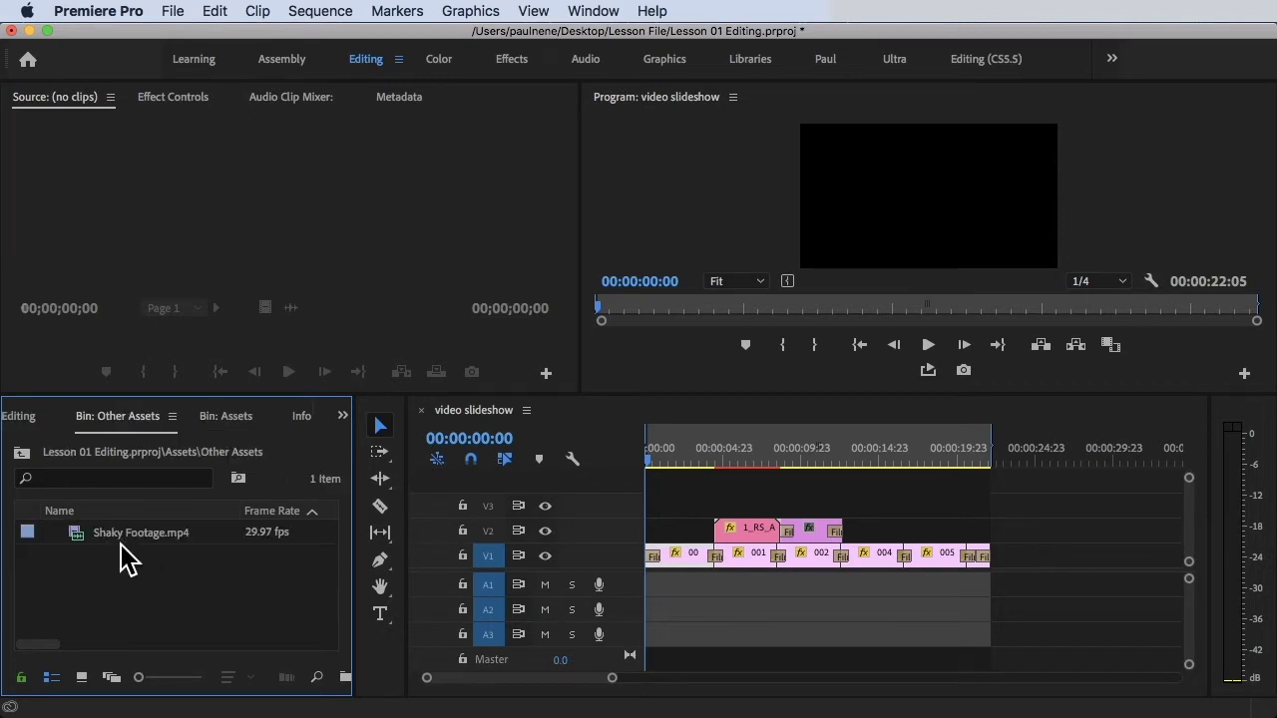
{"action": "left_click", "coordinate": [110, 537]}
{"action": "left_click", "coordinate": [179, 604]}
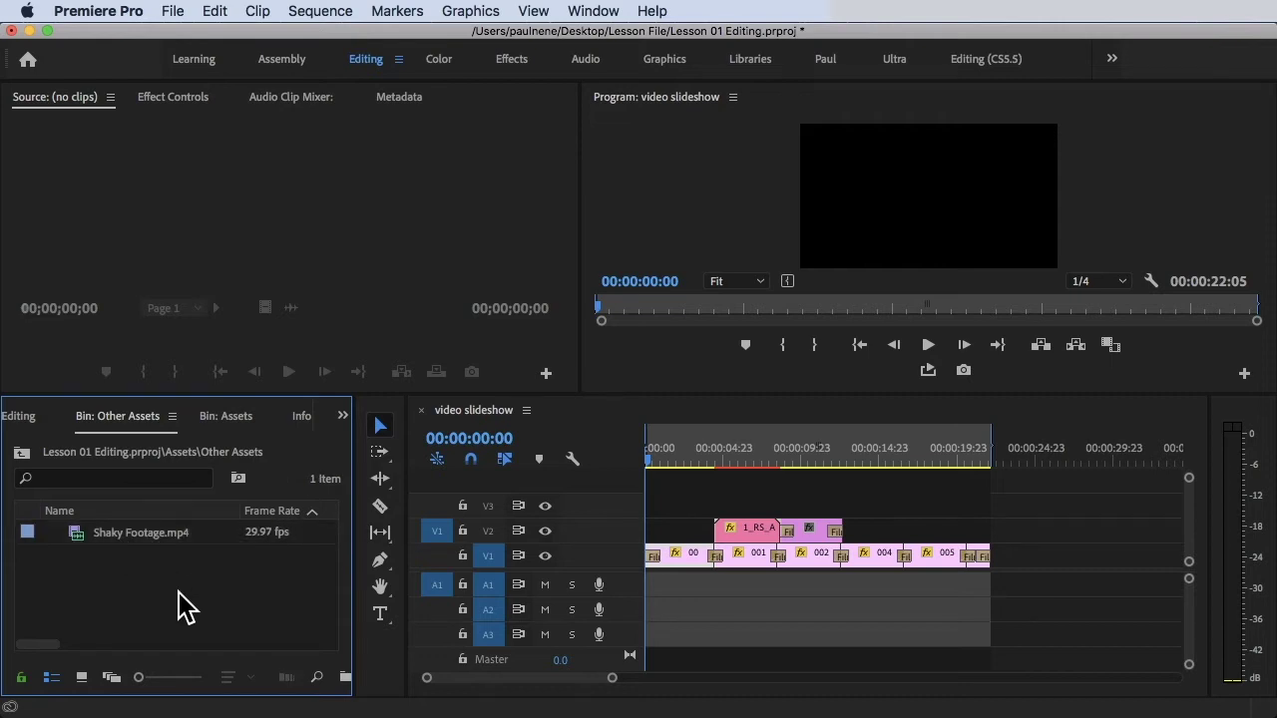
Step: Widen the project area and create a new sequence from Shaky Footage.mp4
{"action": "left_click", "coordinate": [144, 550]}
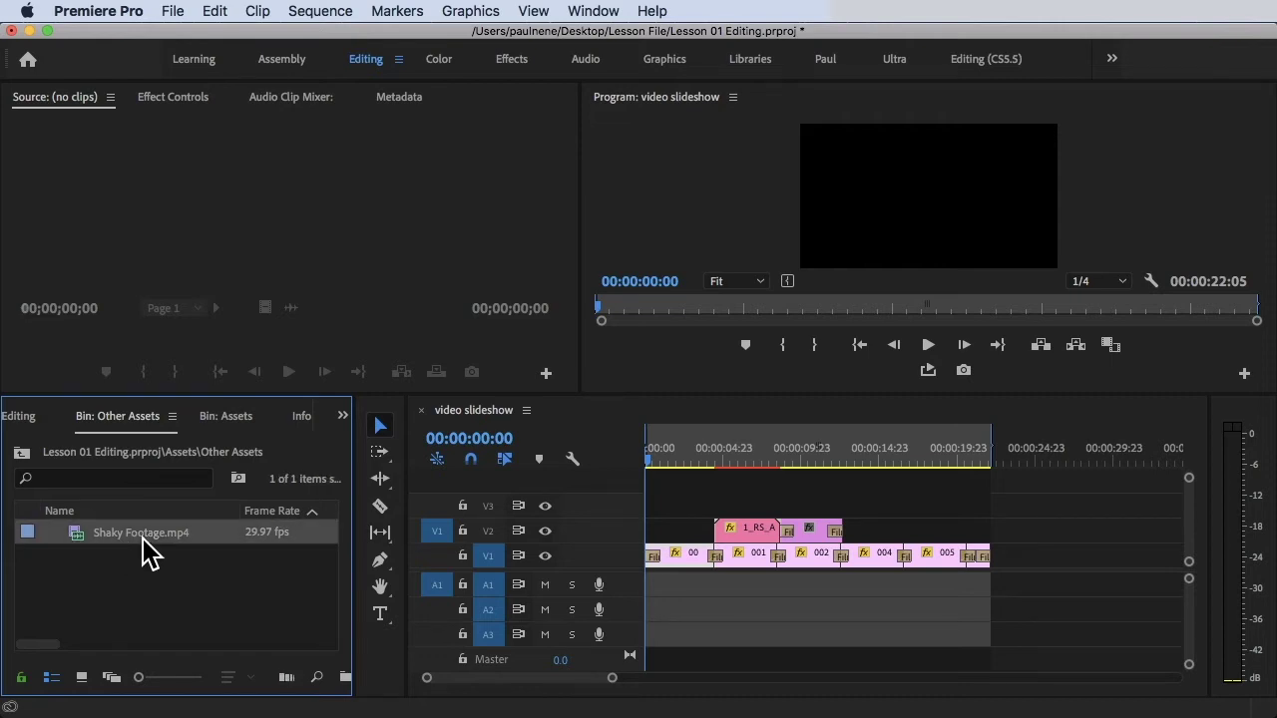
{"action": "left_click_drag", "start_coordinate": [145, 554], "coordinate": [191, 593]}
{"action": "left_click", "coordinate": [194, 599]}
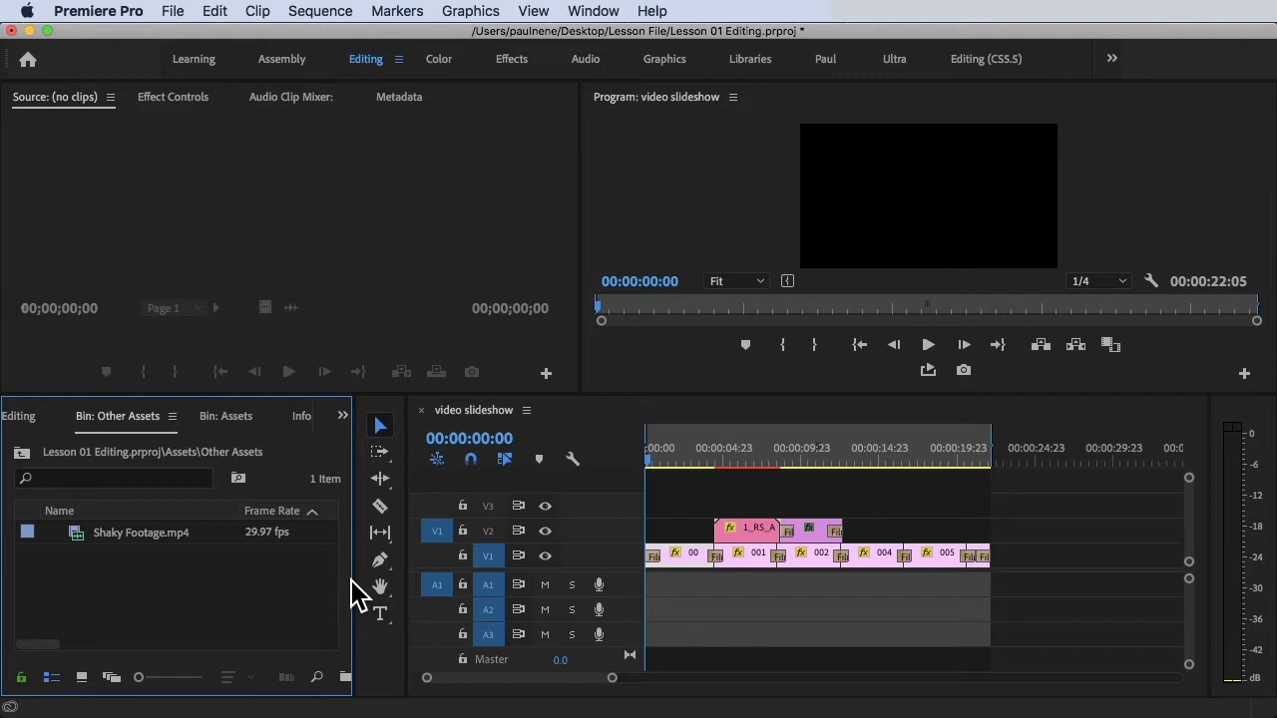
{"action": "left_click_drag", "start_coordinate": [354, 586], "coordinate": [397, 584]}
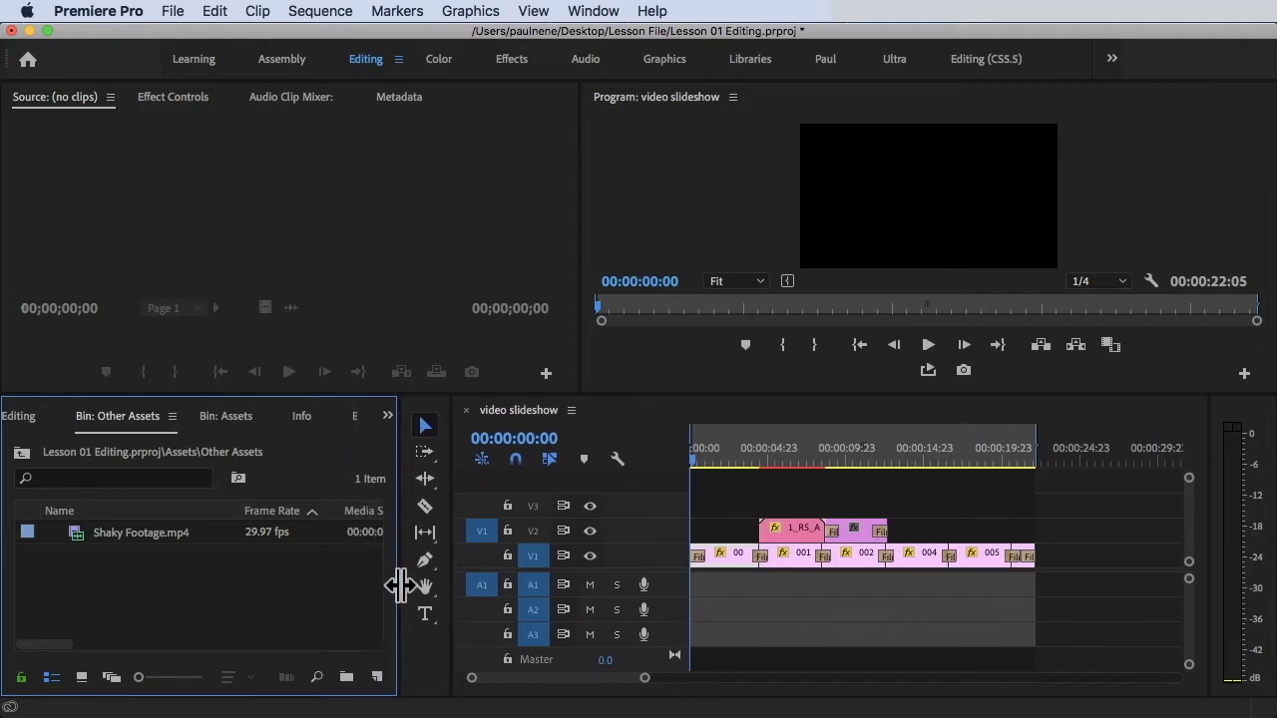
{"action": "left_click_drag", "start_coordinate": [179, 544], "coordinate": [375, 680]}
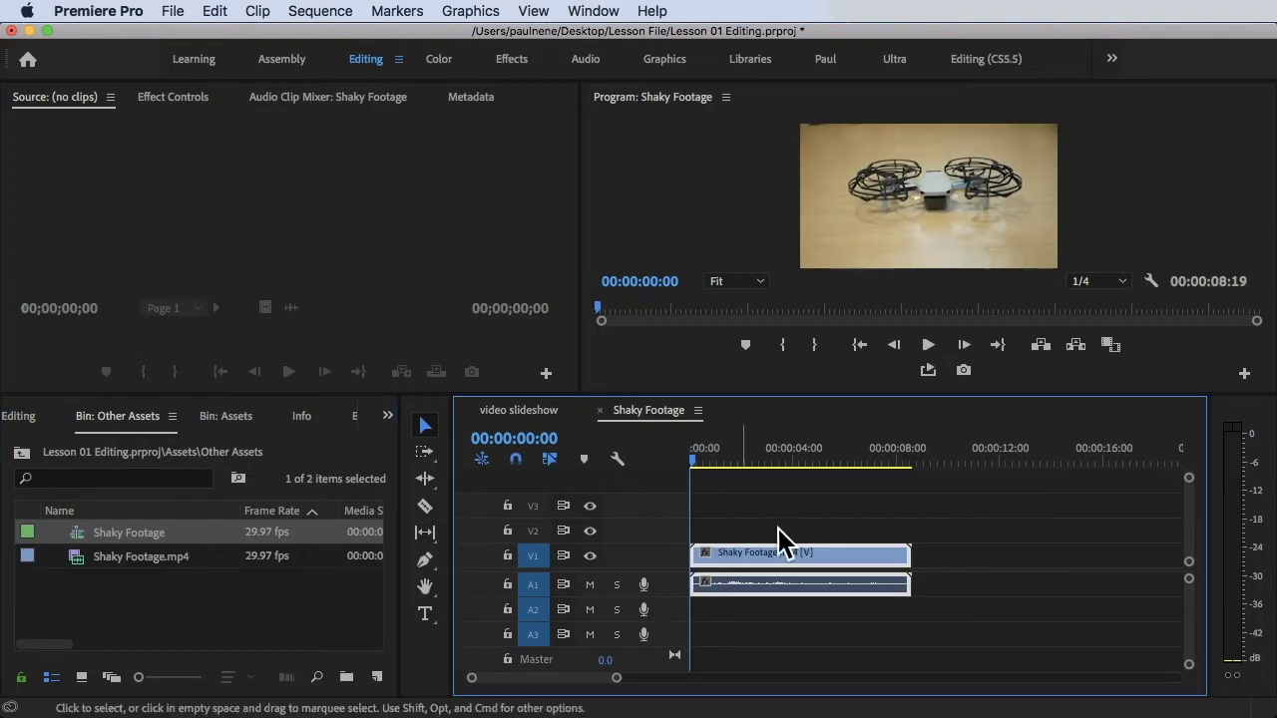
Step: Play the Shaky Footage sequence from its beginning to check the camera shake, and return the playhead to the start
{"action": "left_click_drag", "start_coordinate": [695, 465], "coordinate": [664, 462]}
{"action": "key", "text": "space"}
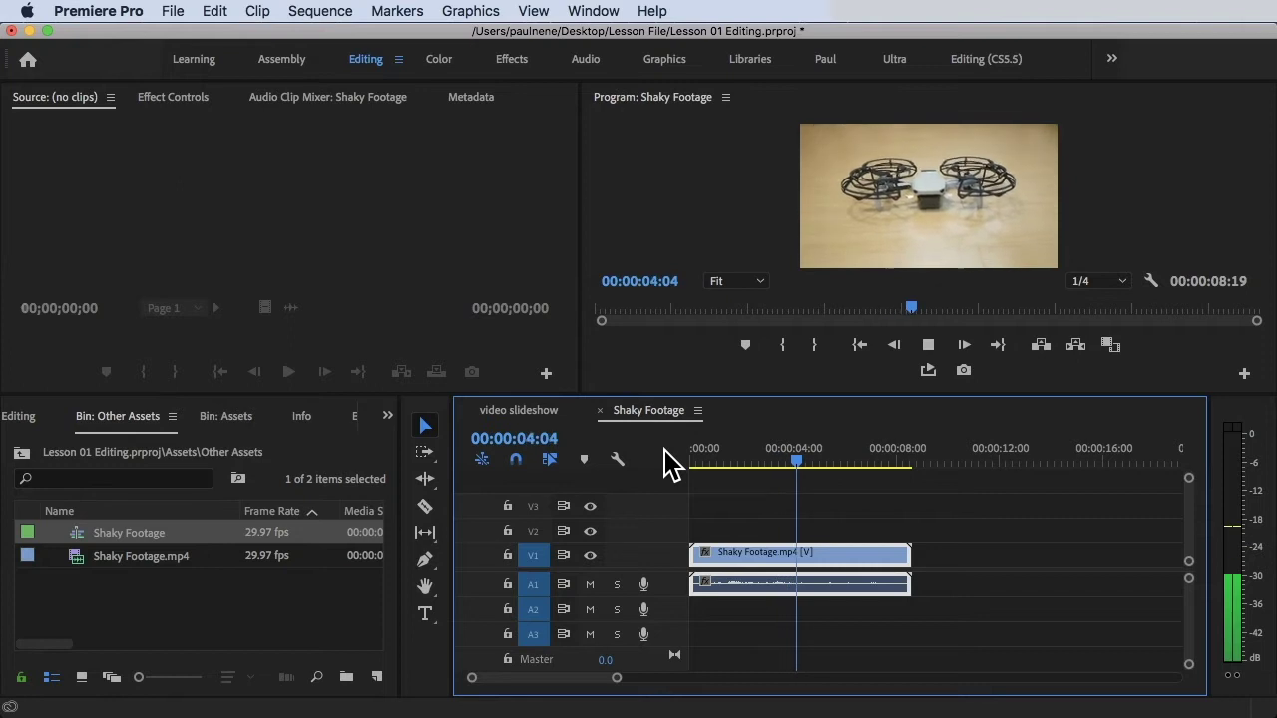
{"action": "key", "text": "Home"}
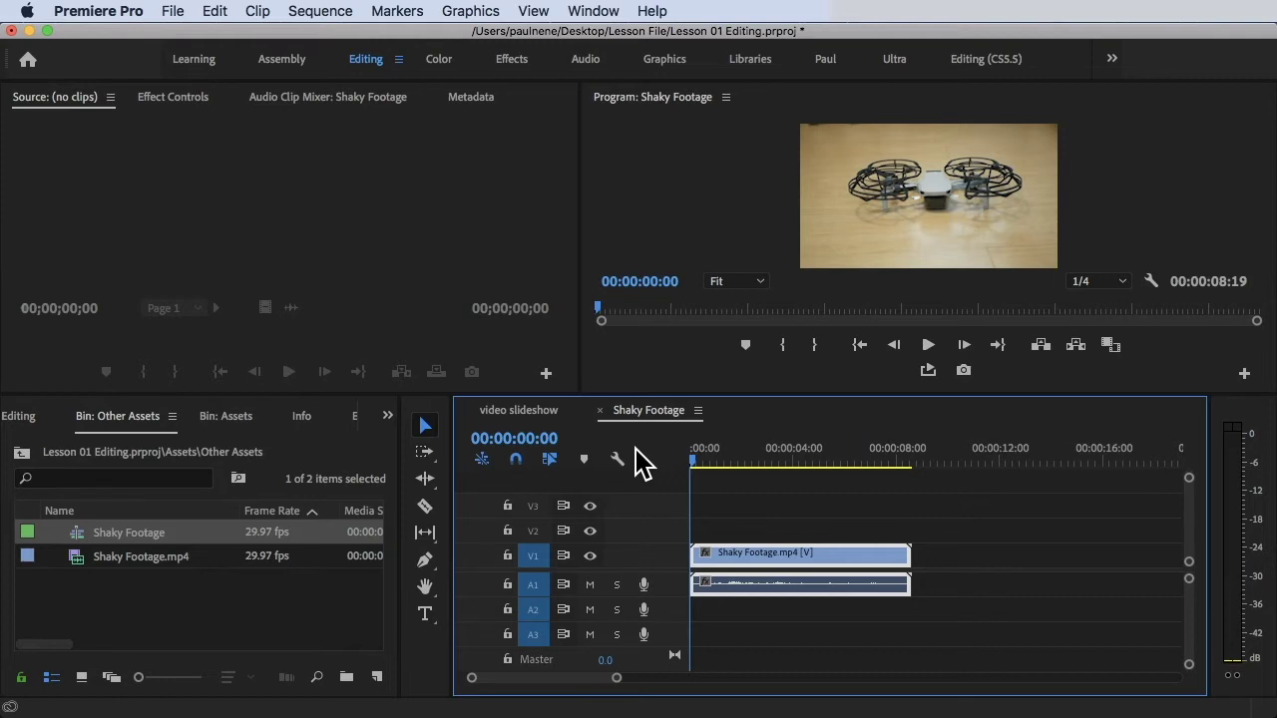
Step: Search the effects for "warp stabilizer" and apply the Warp Stabilizer video effect to the Shaky Footage clip
{"action": "left_click", "coordinate": [388, 417]}
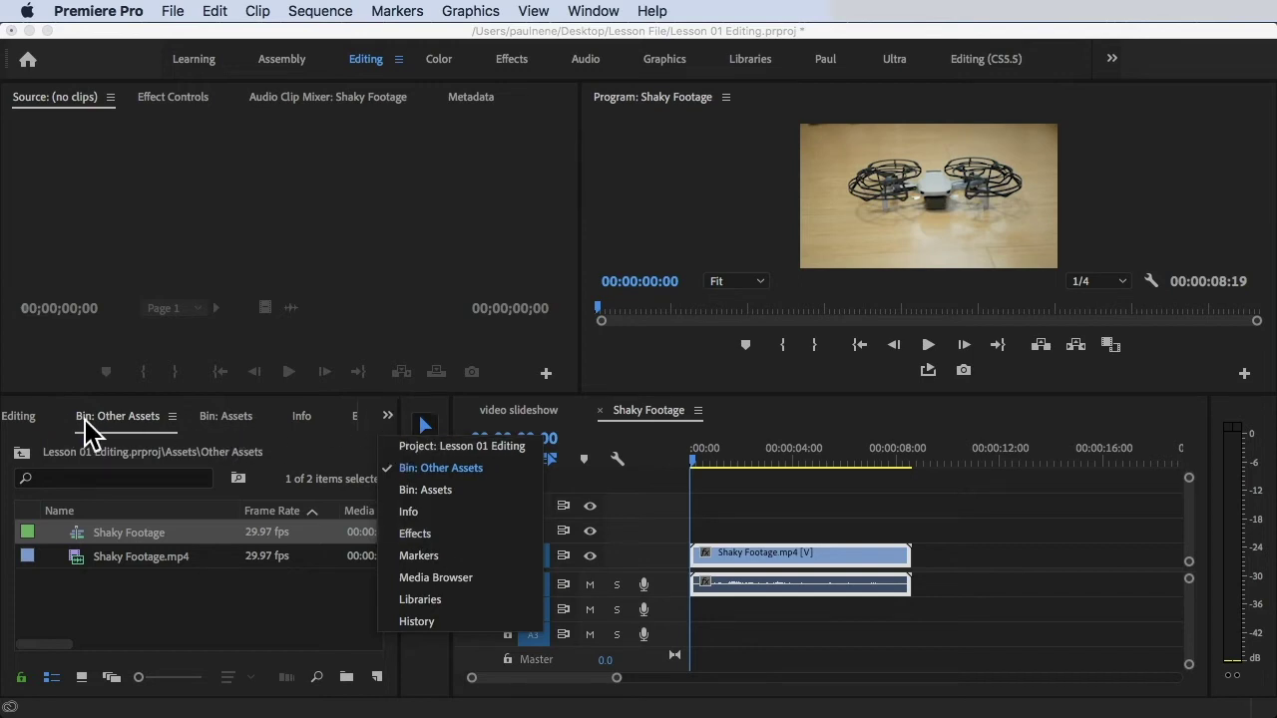
{"action": "left_click", "coordinate": [389, 418]}
{"action": "left_click", "coordinate": [389, 417]}
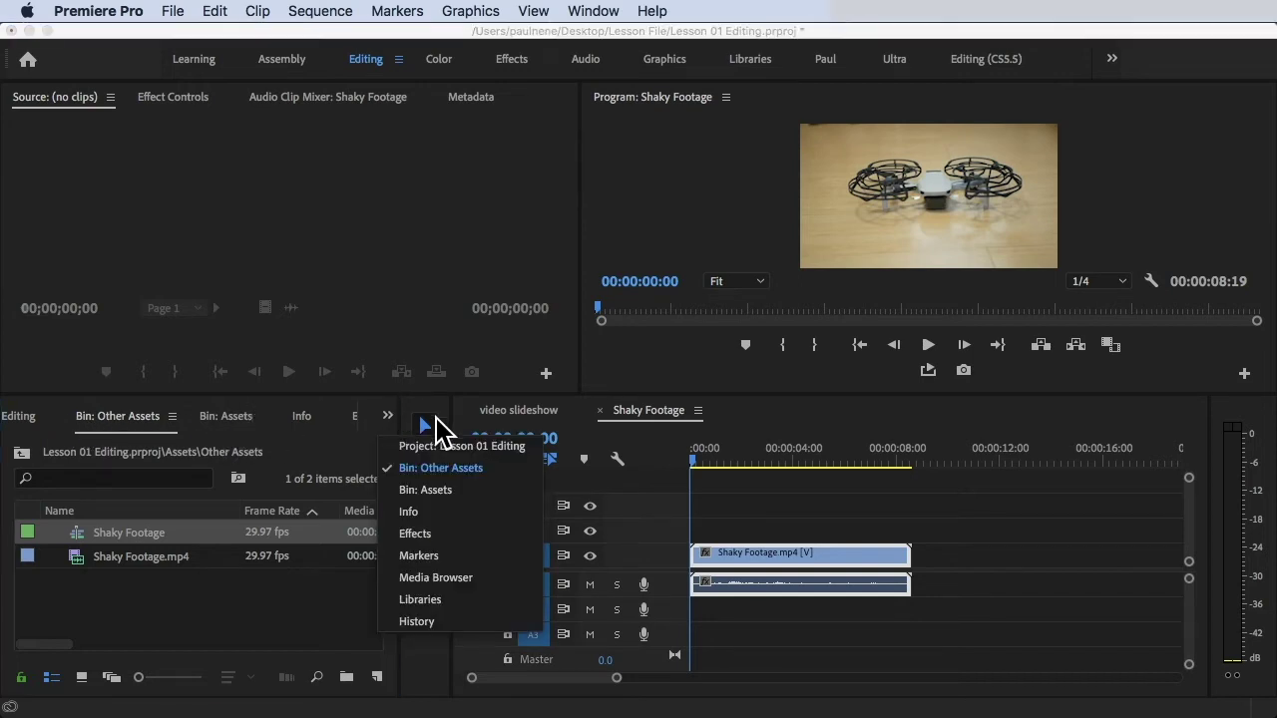
{"action": "left_click", "coordinate": [444, 532]}
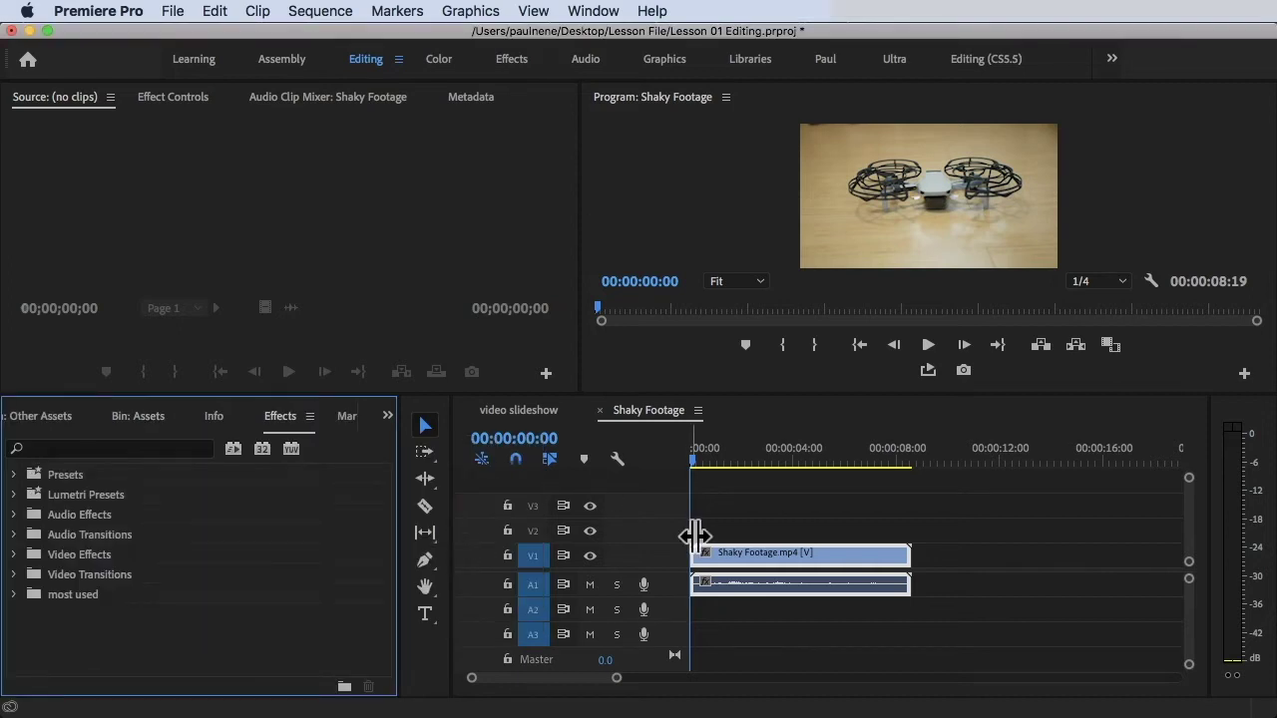
{"action": "left_click", "coordinate": [87, 448]}
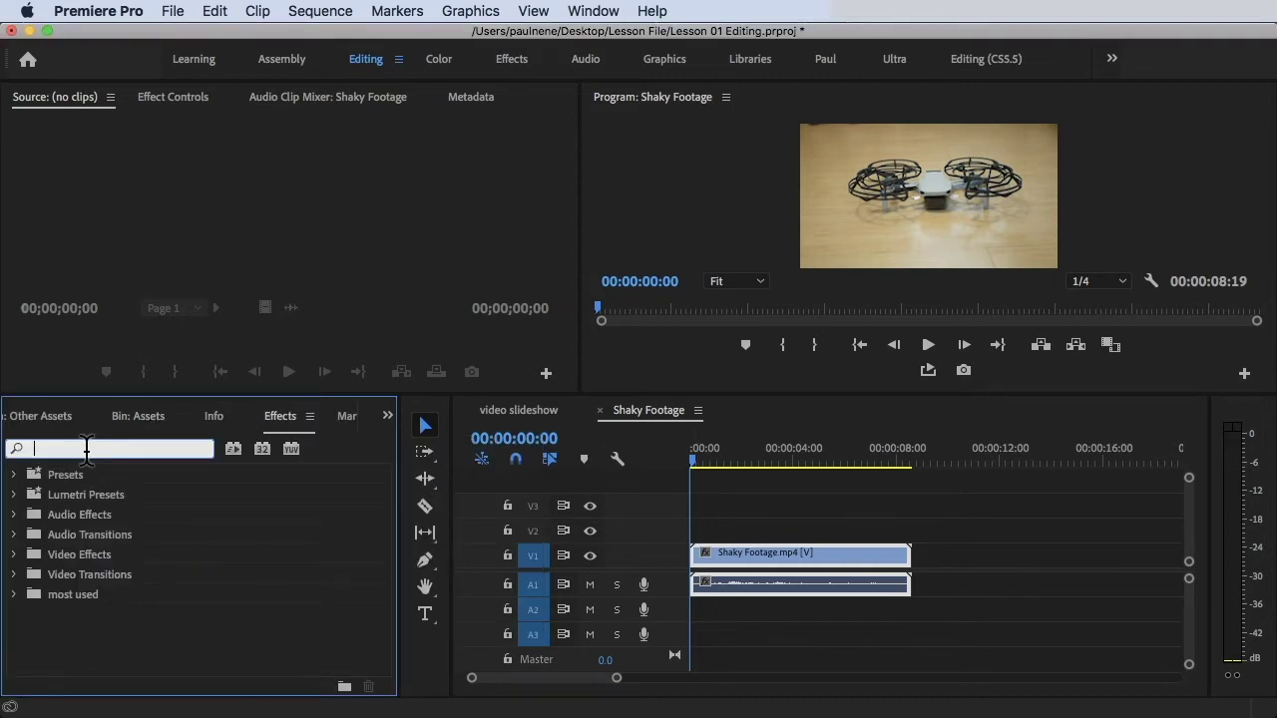
{"action": "type", "text": "warp "}
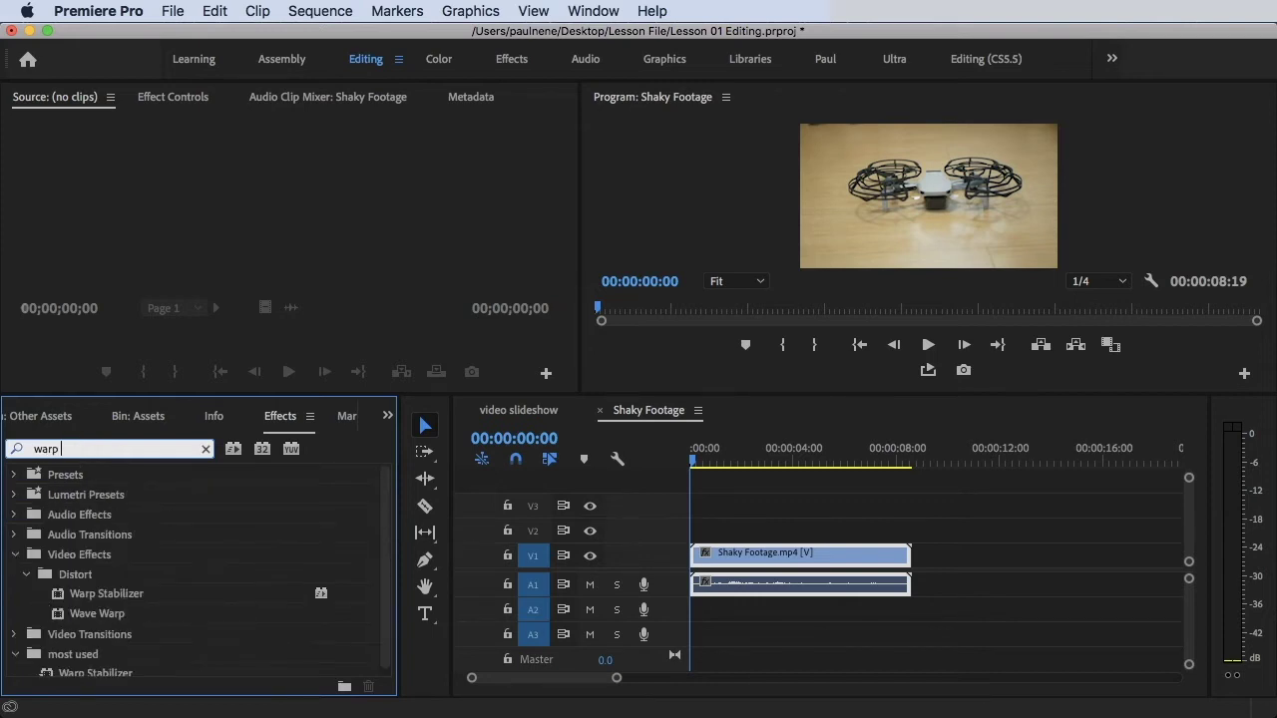
{"action": "type", "text": "stabilizer"}
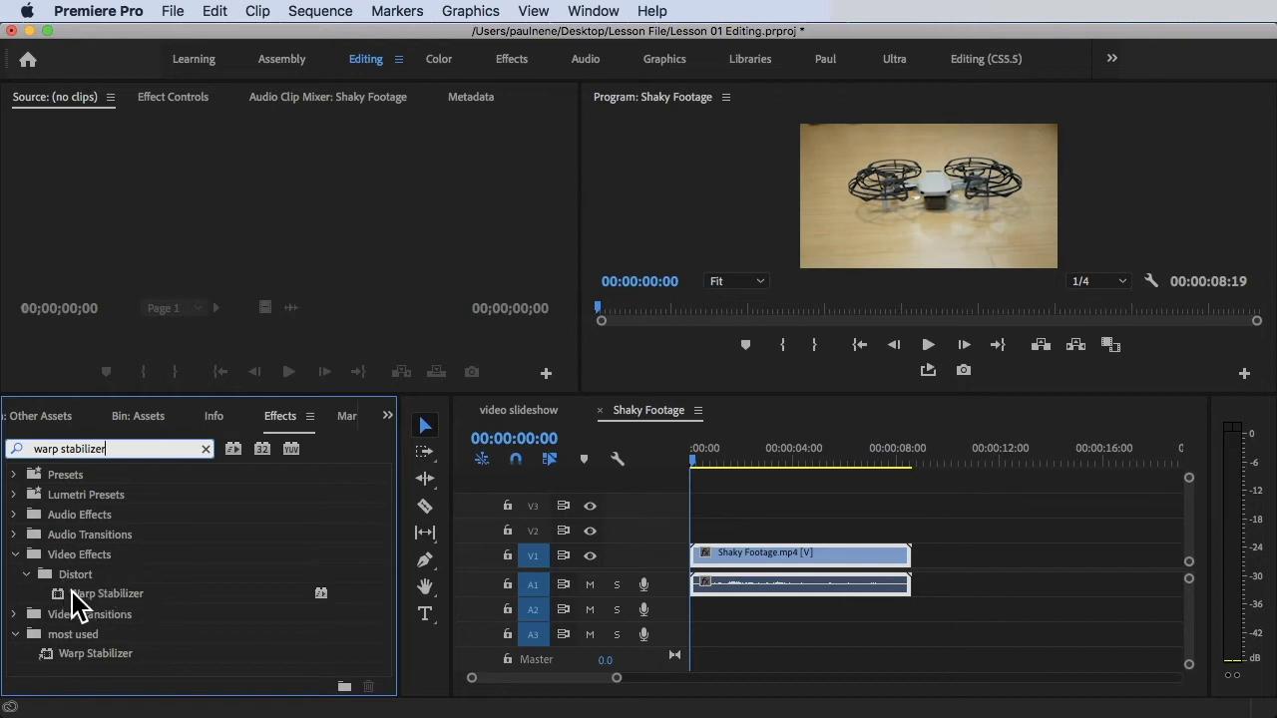
{"action": "left_click", "coordinate": [110, 596]}
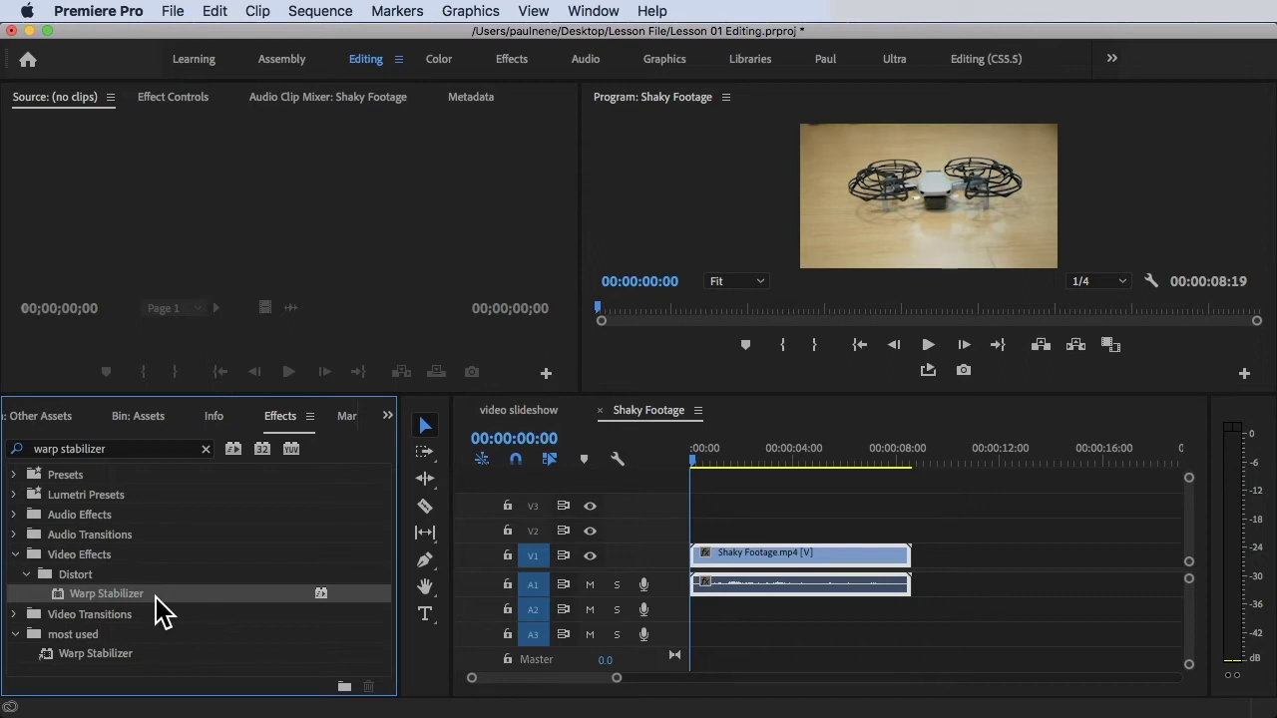
{"action": "double_click", "coordinate": [156, 597]}
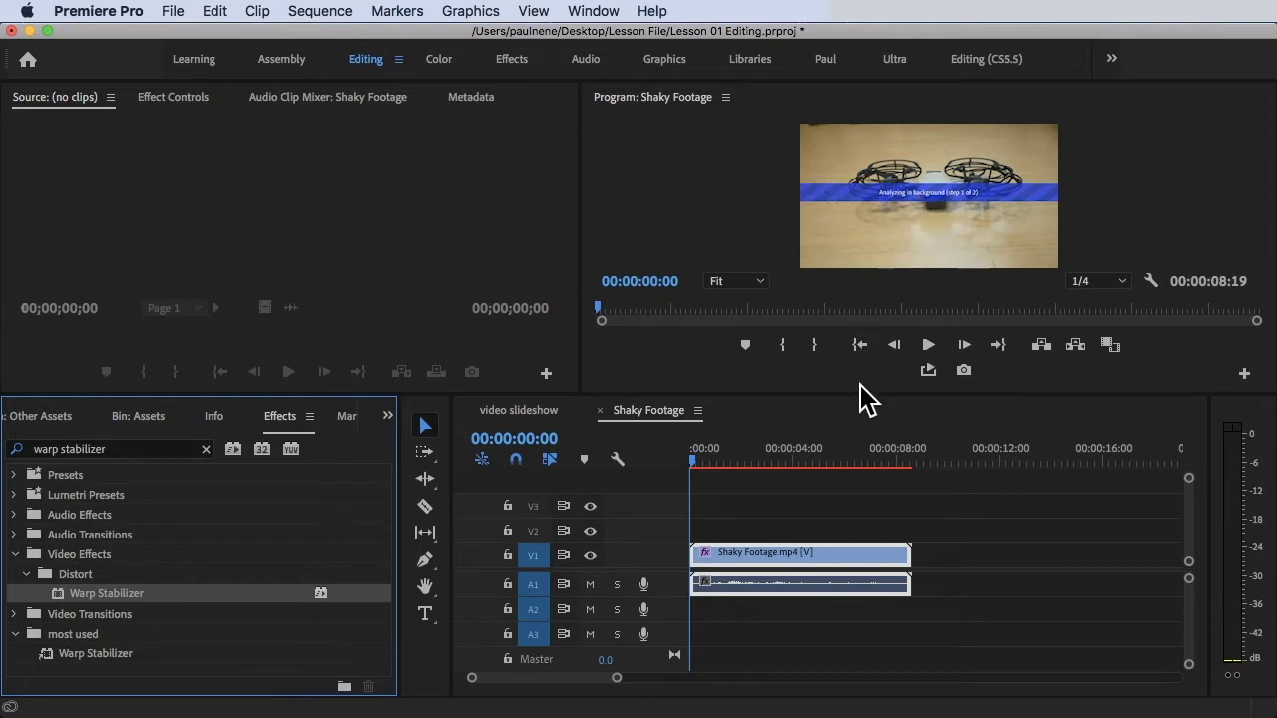
Step: Enlarge the preview area and show the clip's Warp Stabilizer settings in Effect Controls
{"action": "left_click_drag", "start_coordinate": [864, 394], "coordinate": [866, 489]}
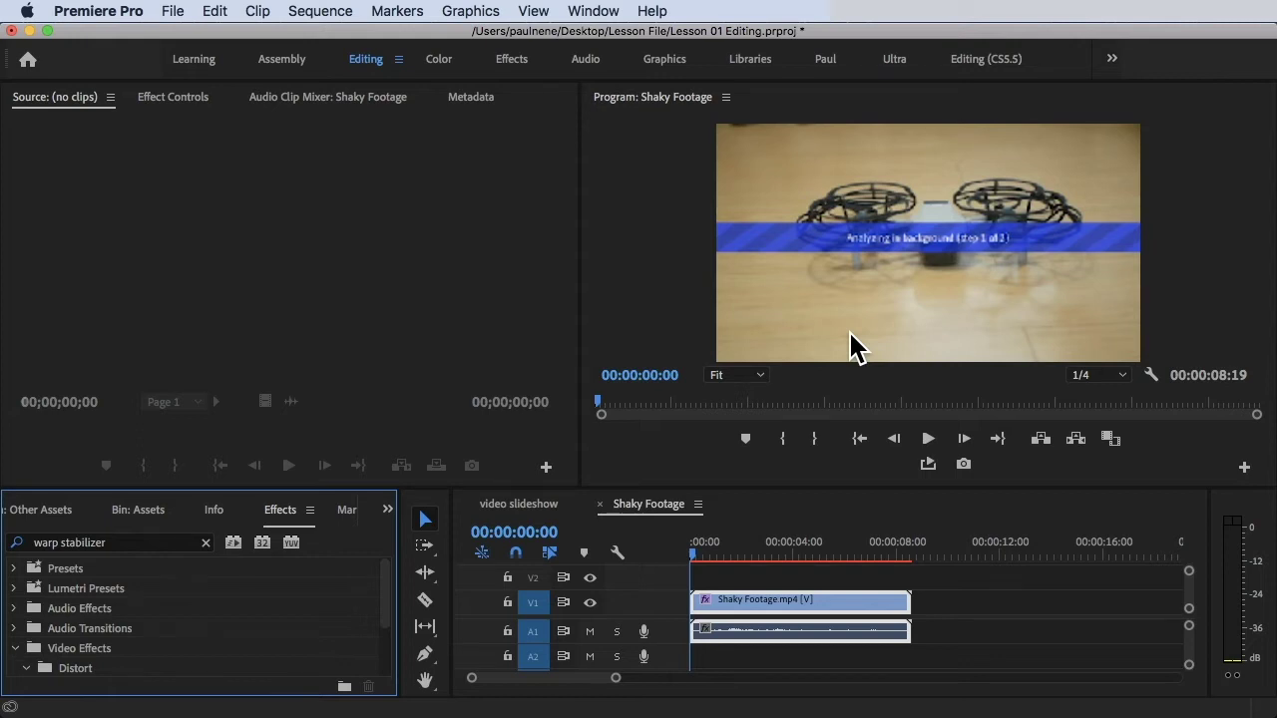
{"action": "left_click", "coordinate": [744, 606]}
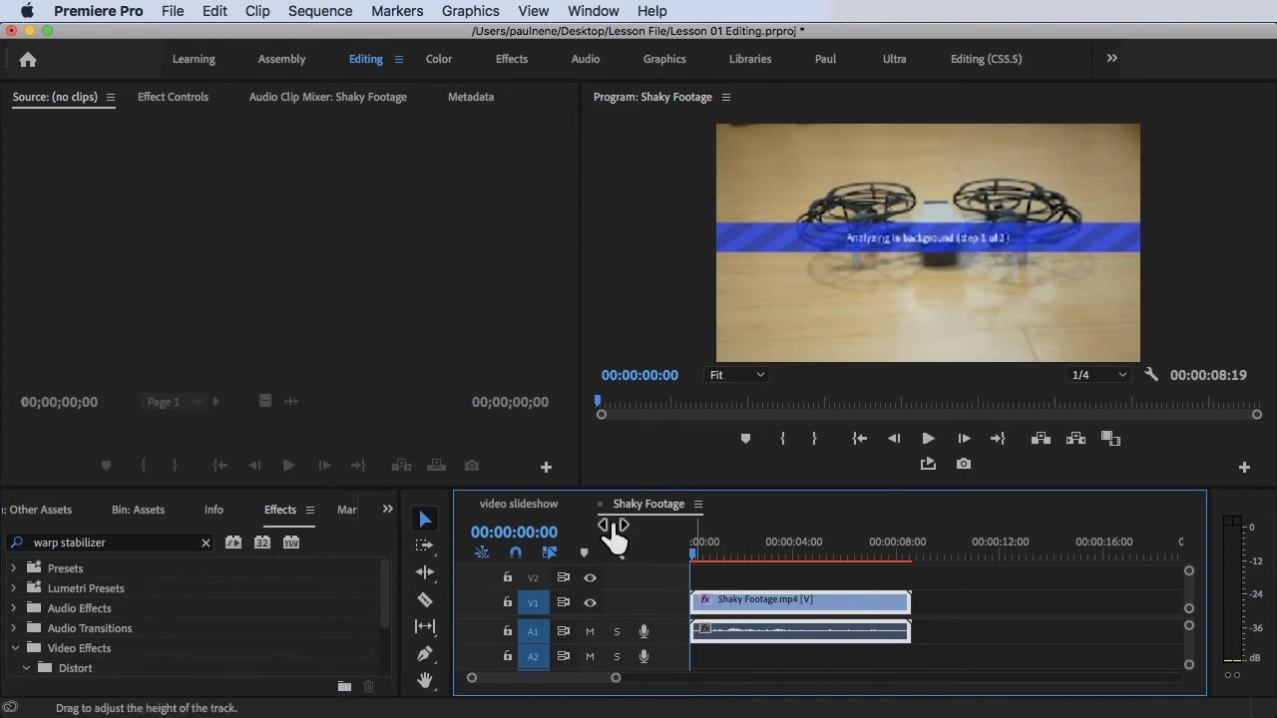
{"action": "left_click", "coordinate": [189, 100]}
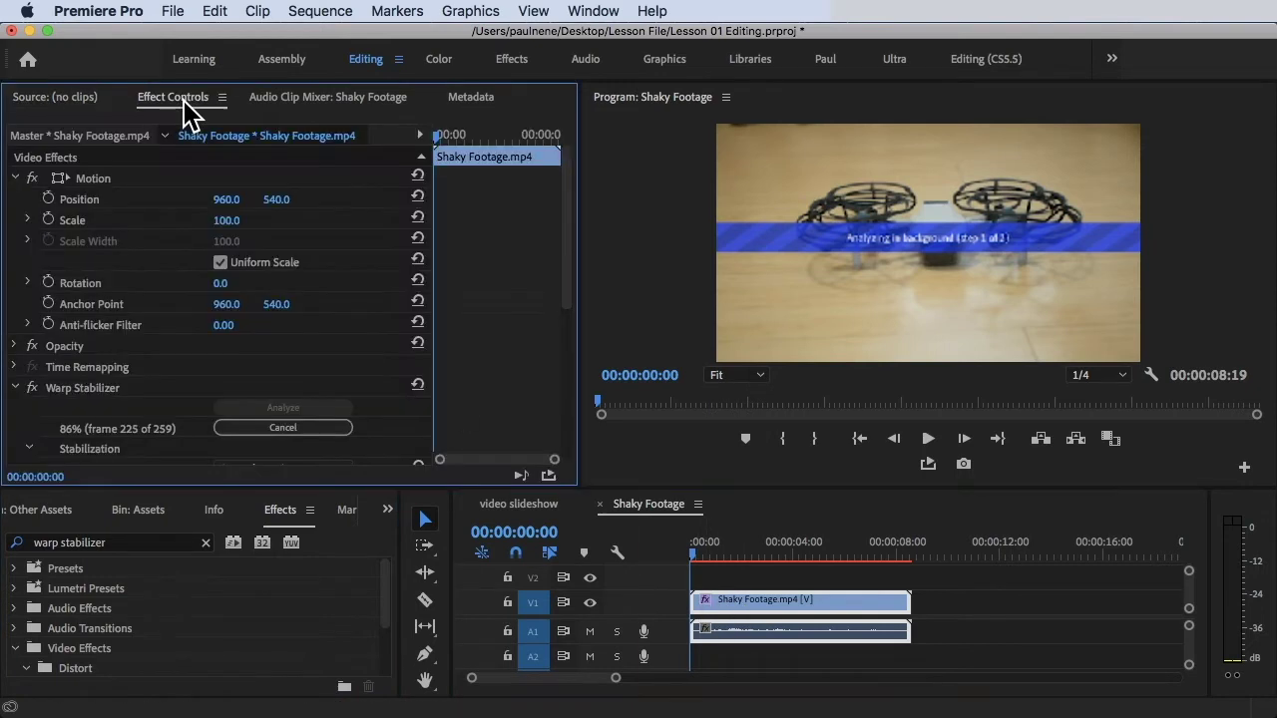
{"action": "scroll", "coordinate": [115, 289], "scroll_direction": "down", "scroll_amount": 5}
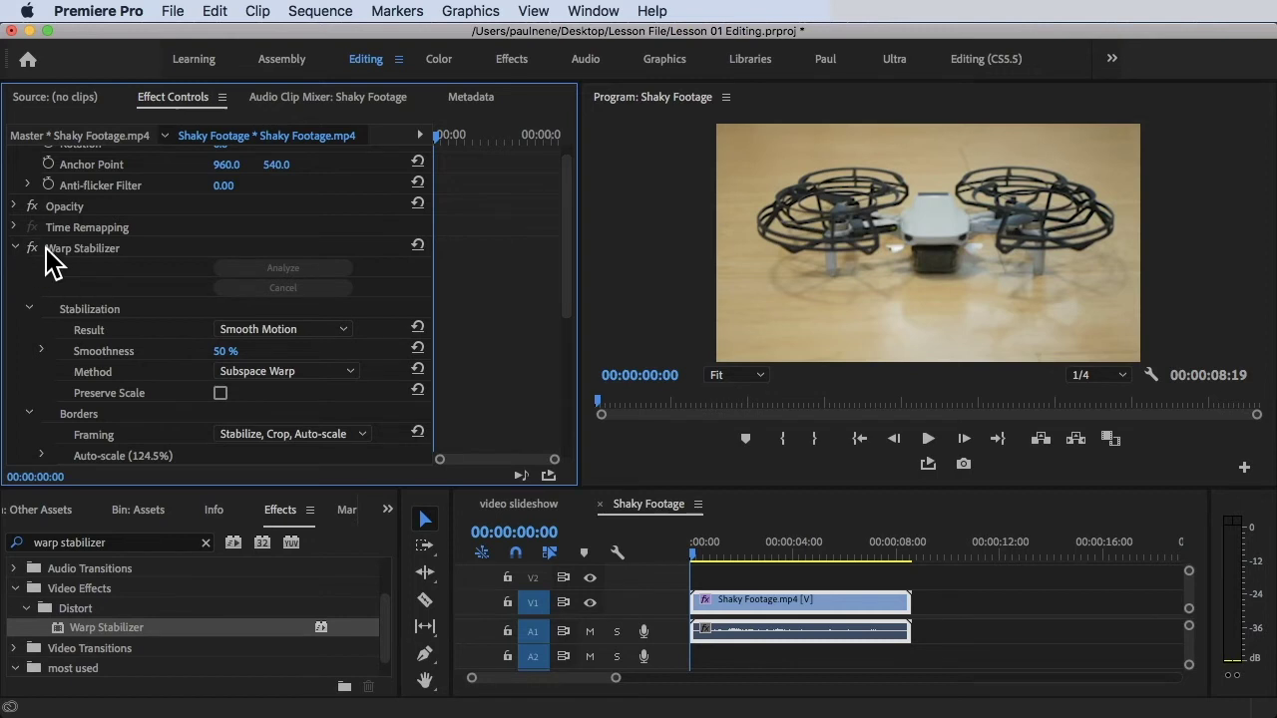
{"action": "left_click", "coordinate": [15, 249]}
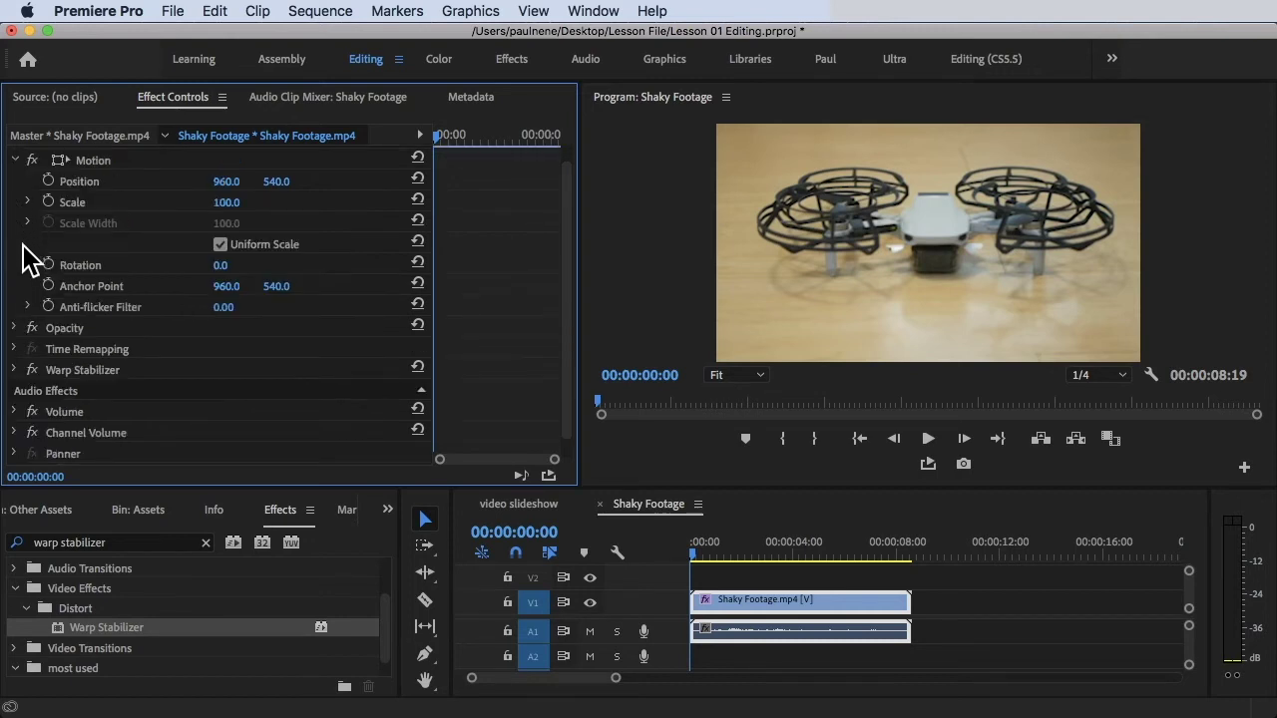
{"action": "left_click", "coordinate": [13, 370]}
{"action": "scroll", "coordinate": [165, 424], "scroll_direction": "down", "scroll_amount": 5}
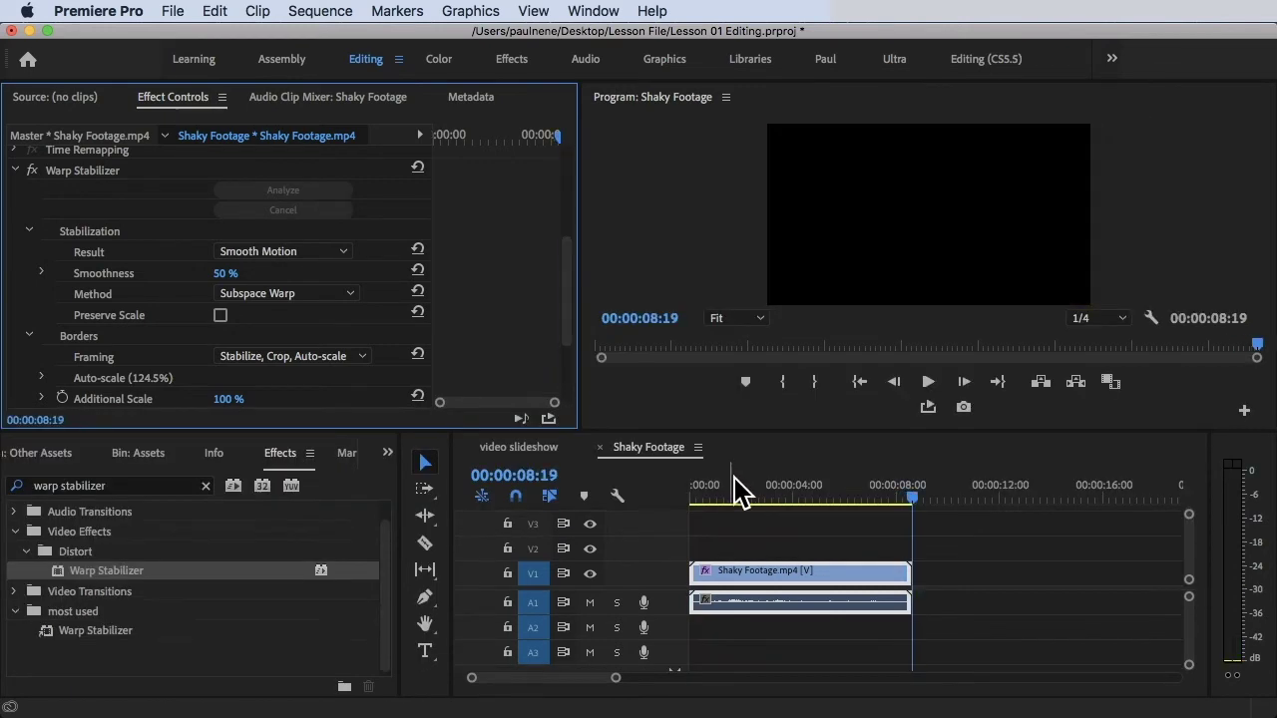
Step: Play the stabilized clip from the beginning to review its motion, and return the playhead to the start
{"action": "key", "text": "space"}
{"action": "left_click", "coordinate": [691, 485]}
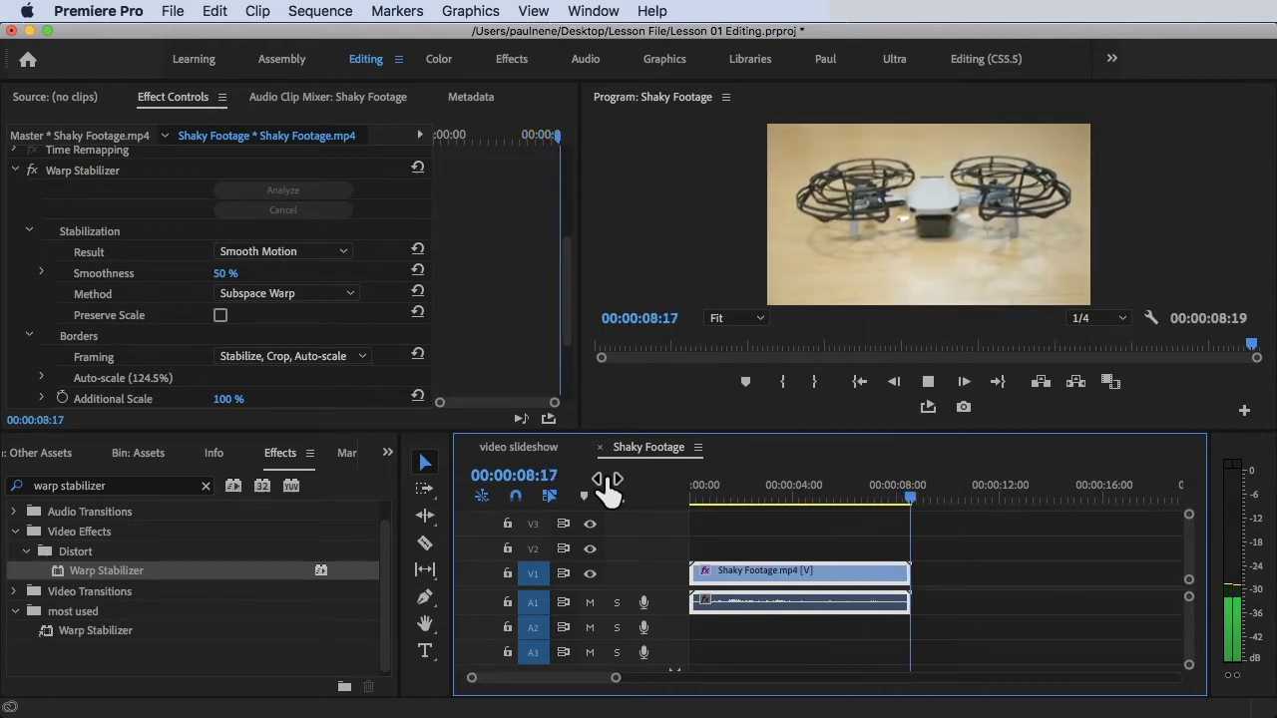
{"action": "key", "text": "Home"}
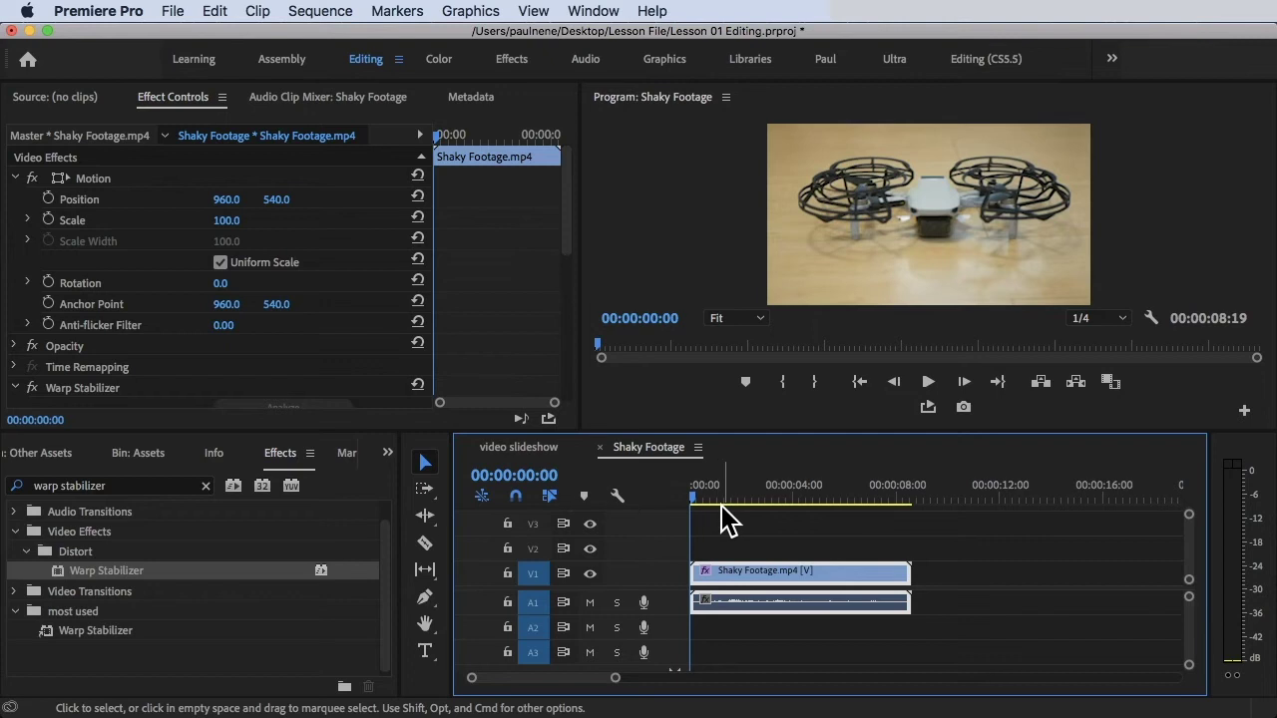
Step: Copy the stabilized clip and paste the duplicate after it on the timeline at 00:00:08:29
{"action": "right_click", "coordinate": [730, 579]}
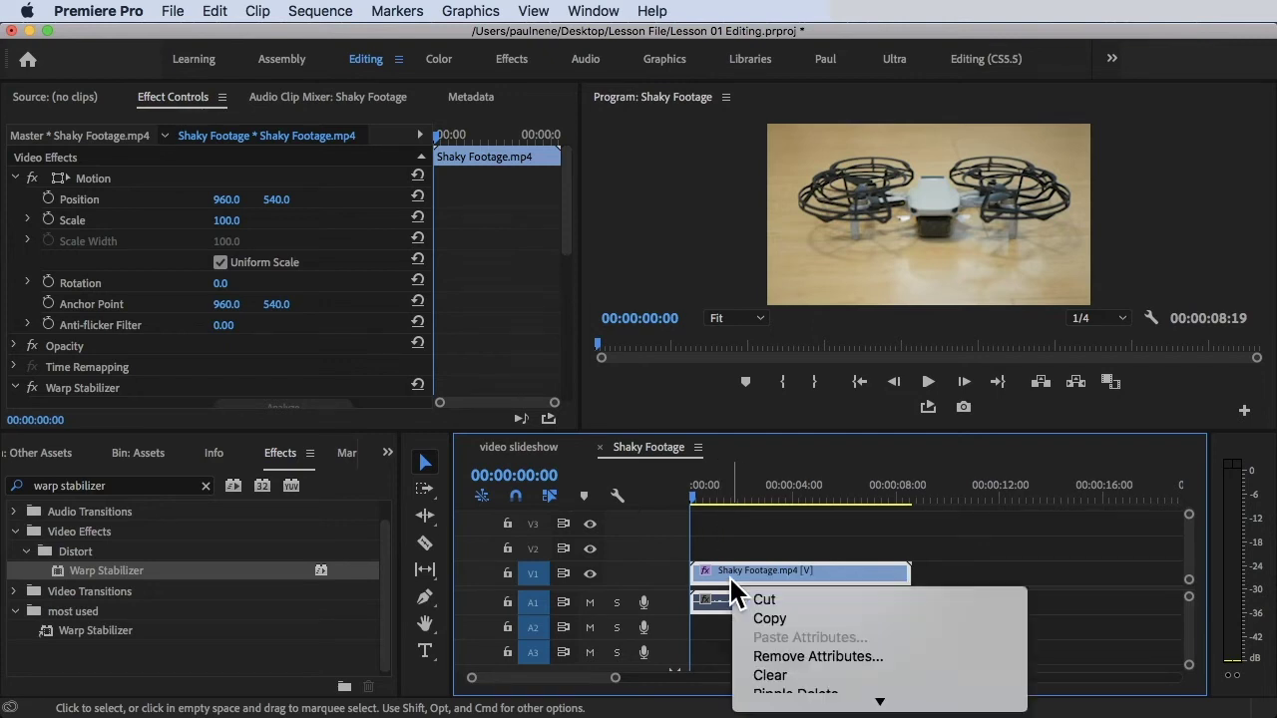
{"action": "left_click", "coordinate": [769, 621]}
{"action": "left_click_drag", "start_coordinate": [906, 490], "coordinate": [928, 501]}
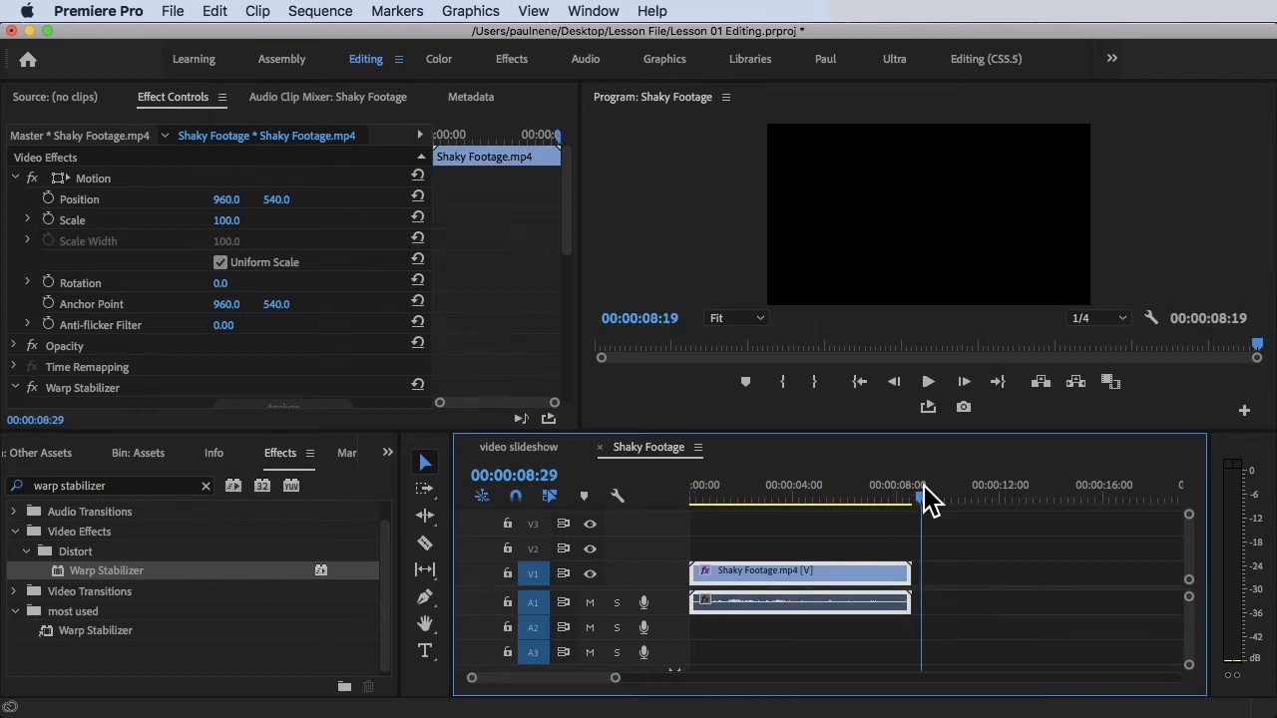
{"action": "key", "text": "super+v"}
{"action": "left_click", "coordinate": [920, 490]}
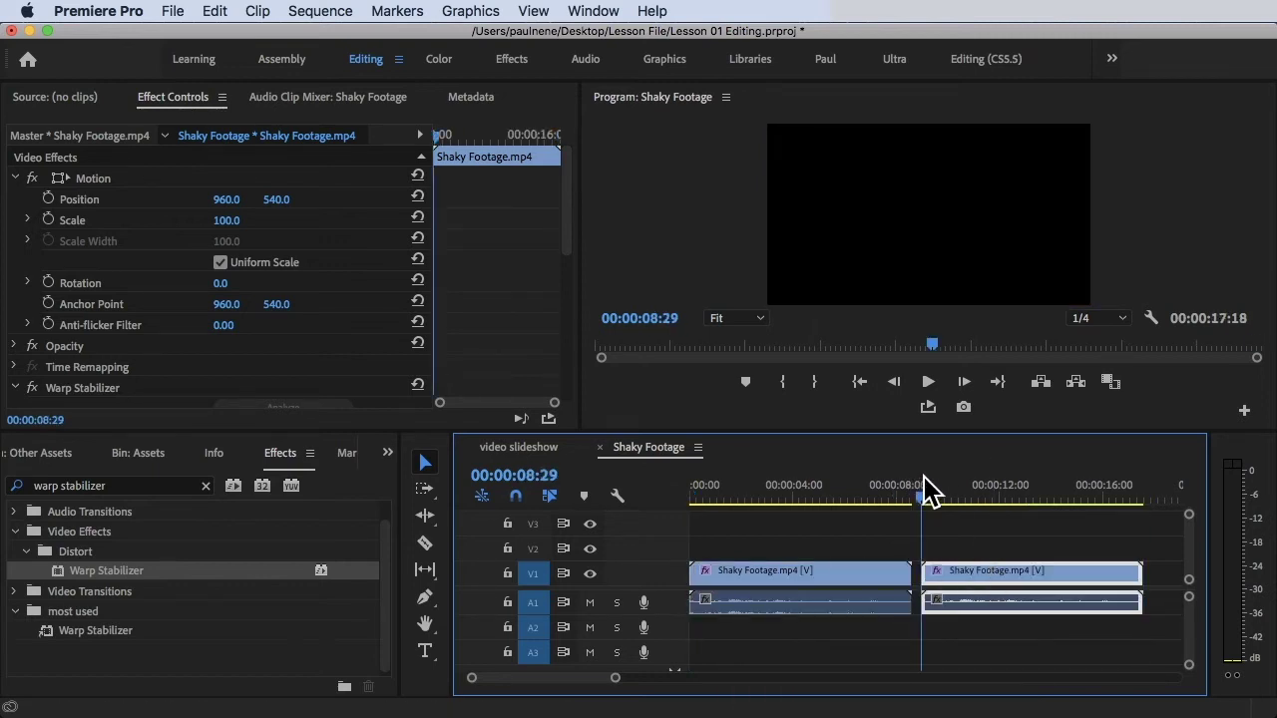
Step: Switch off Warp Stabilizer on the duplicated clip and play that clip from near its start for comparison
{"action": "key", "text": "space"}
{"action": "mouse_move", "coordinate": [933, 494]}
{"action": "left_mouse_down"}
{"action": "mouse_move", "coordinate": [889, 496]}
{"action": "mouse_move", "coordinate": [949, 495]}
{"action": "left_mouse_up"}
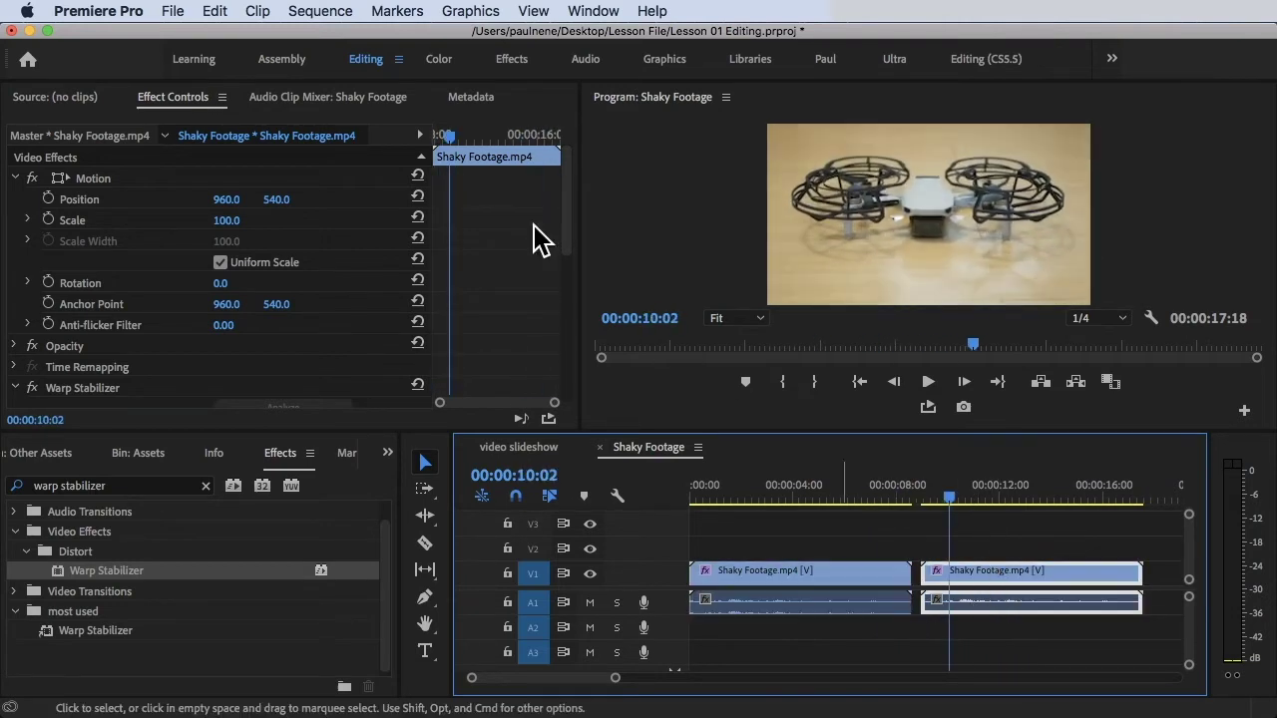
{"action": "scroll", "coordinate": [155, 264], "scroll_direction": "down", "scroll_amount": 2}
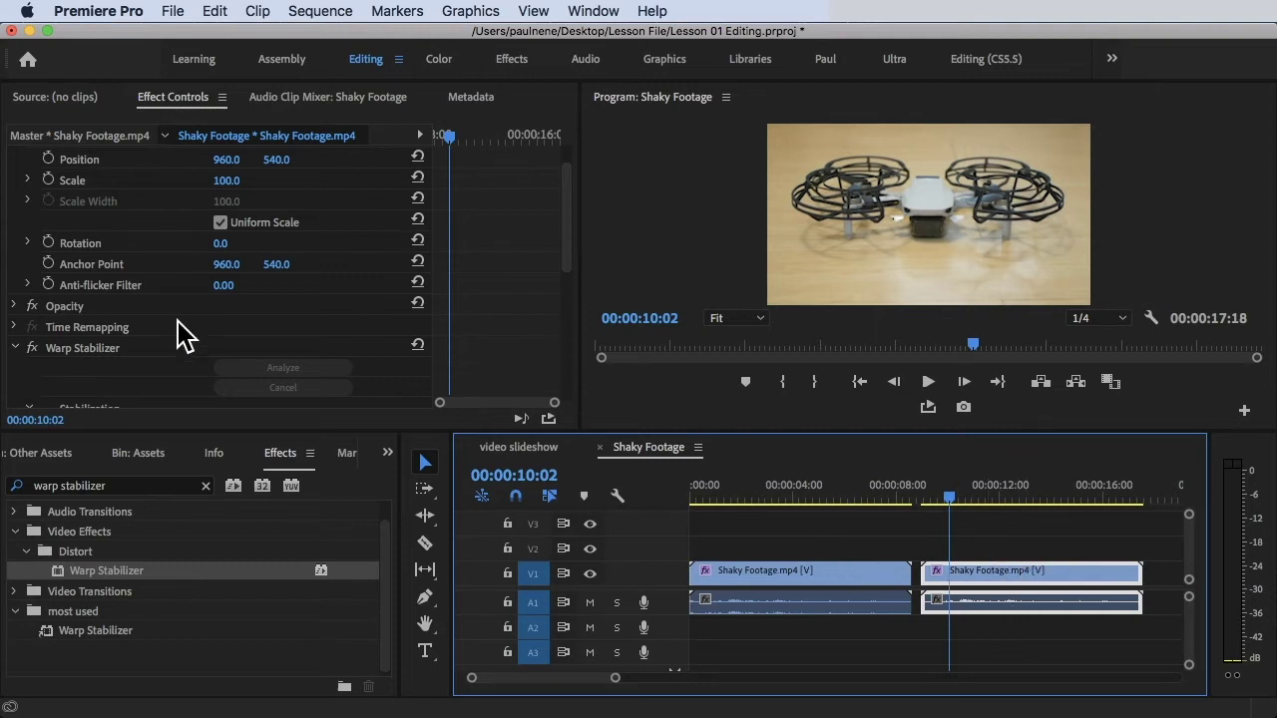
{"action": "scroll", "coordinate": [134, 369], "scroll_direction": "down", "scroll_amount": 4}
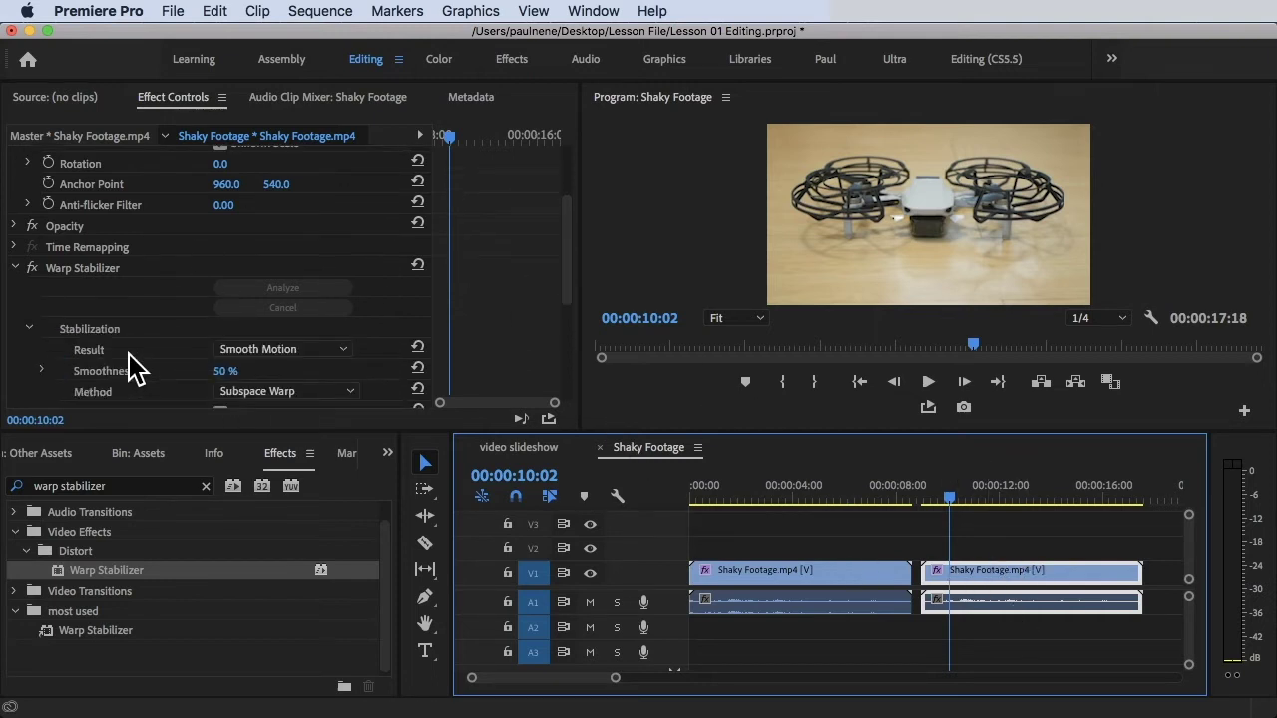
{"action": "left_click", "coordinate": [33, 271]}
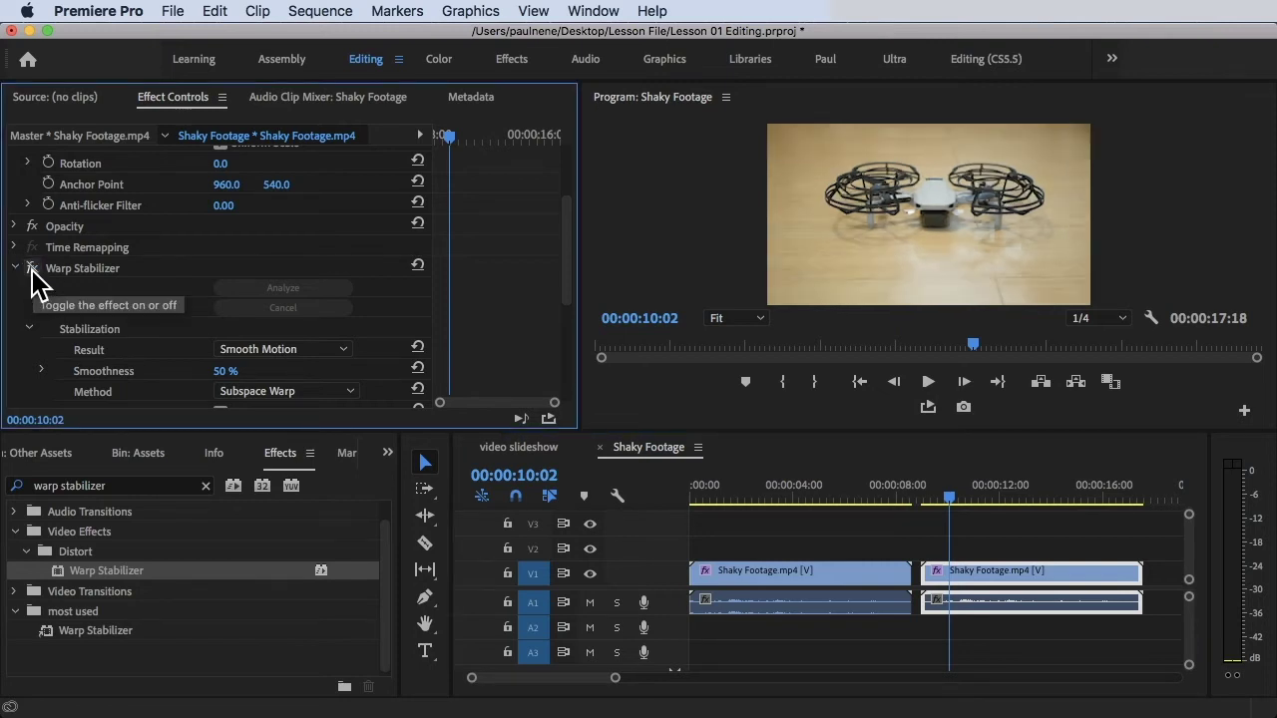
{"action": "left_click", "coordinate": [30, 271]}
{"action": "left_click_drag", "start_coordinate": [949, 489], "coordinate": [933, 494]}
{"action": "key", "text": "space"}
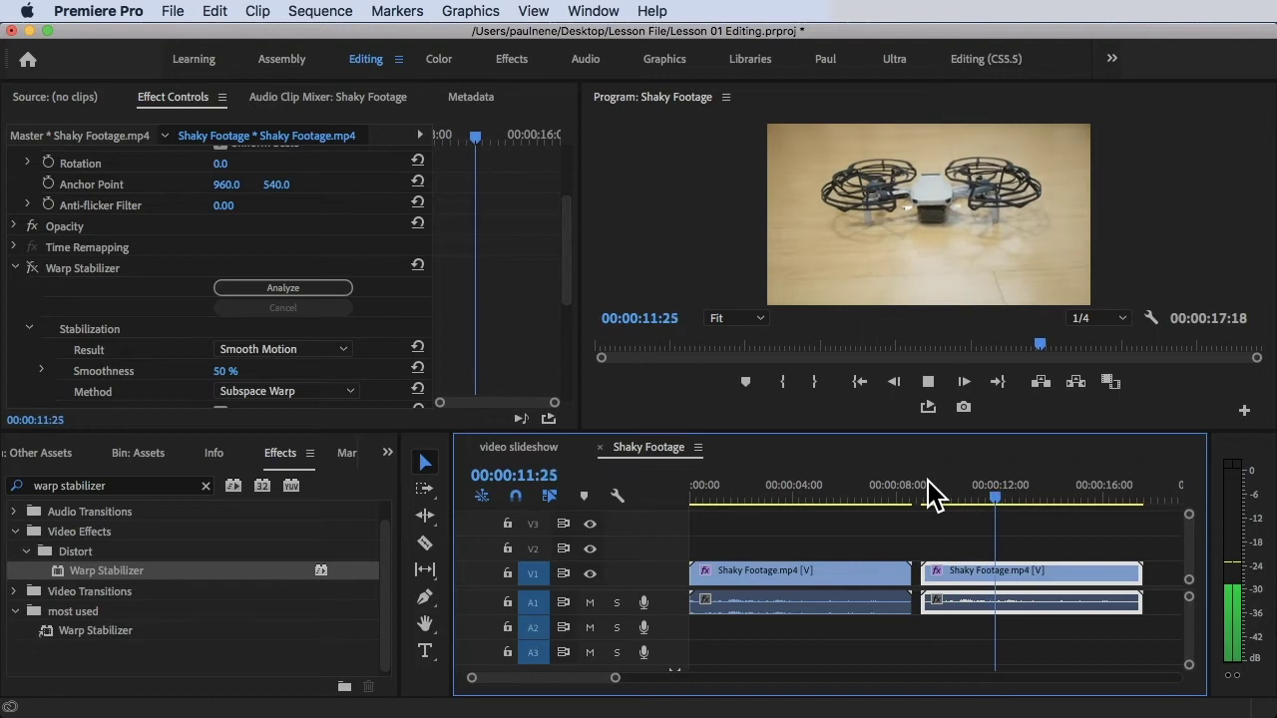
Step: Stop the unstabilized clip's playback and play the stabilized first clip to compare its motion
{"action": "key", "text": "space"}
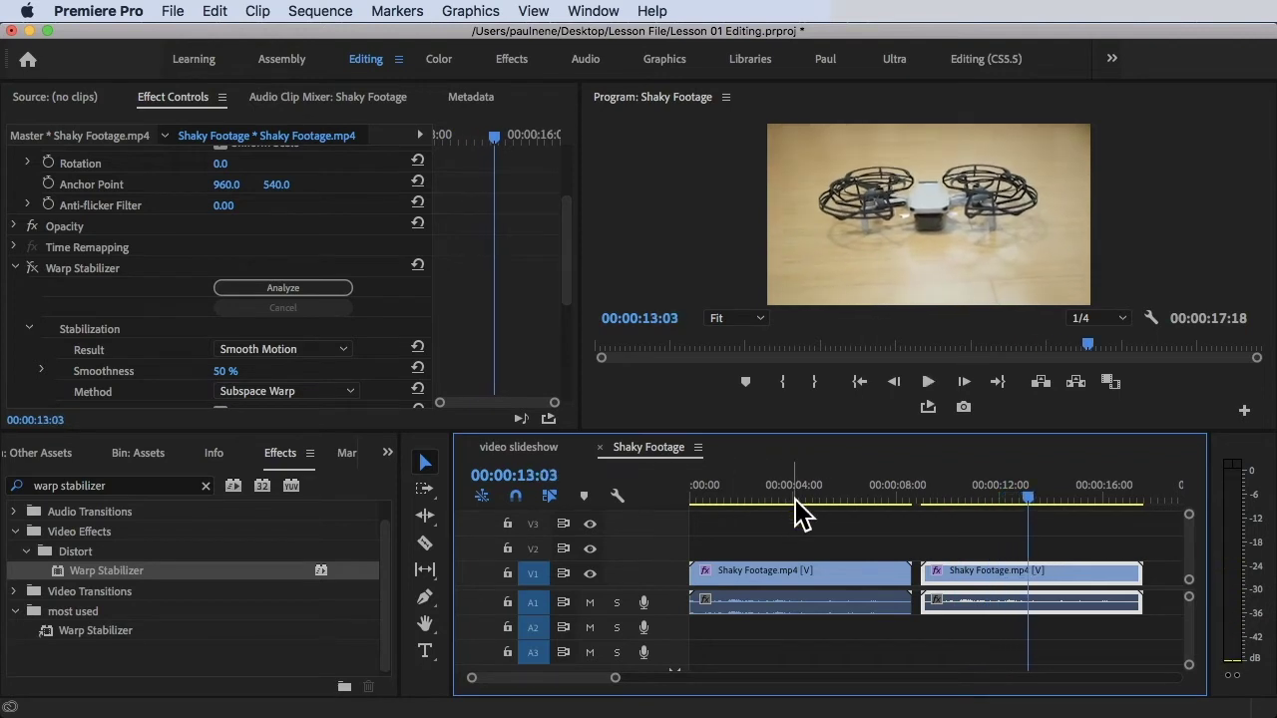
{"action": "left_click", "coordinate": [758, 498]}
{"action": "key", "text": "space"}
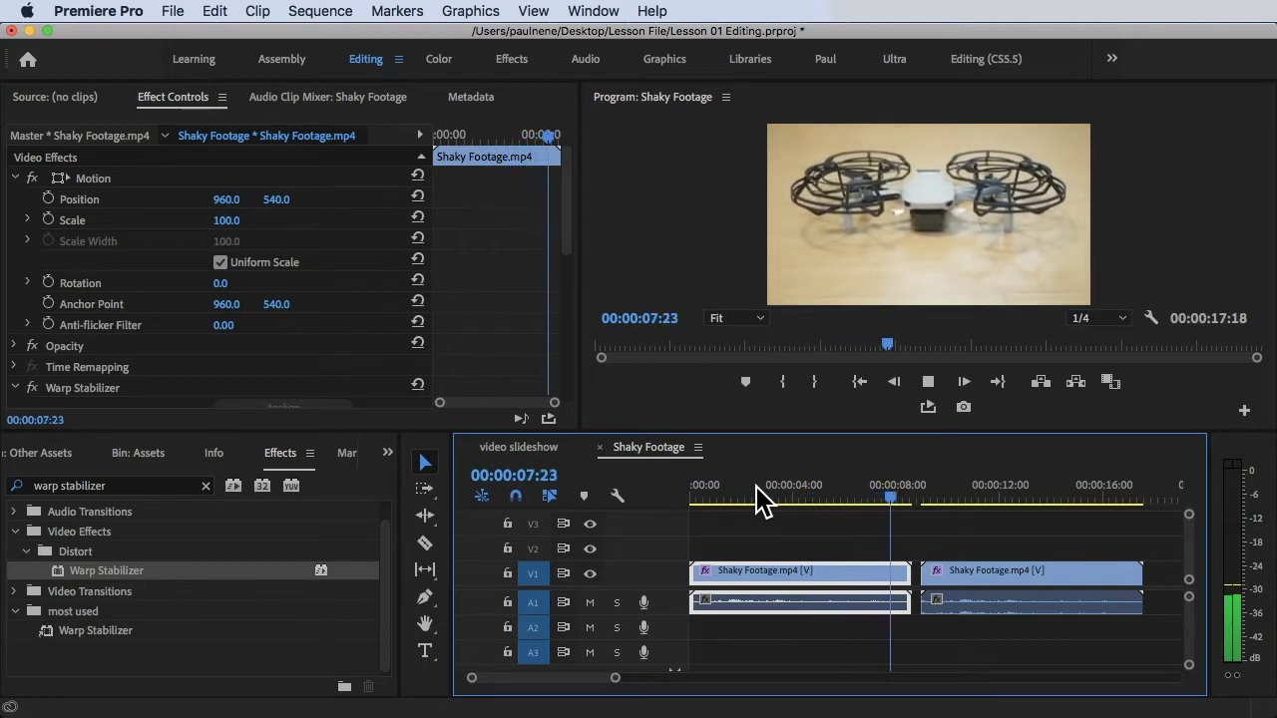
{"action": "key", "text": "space"}
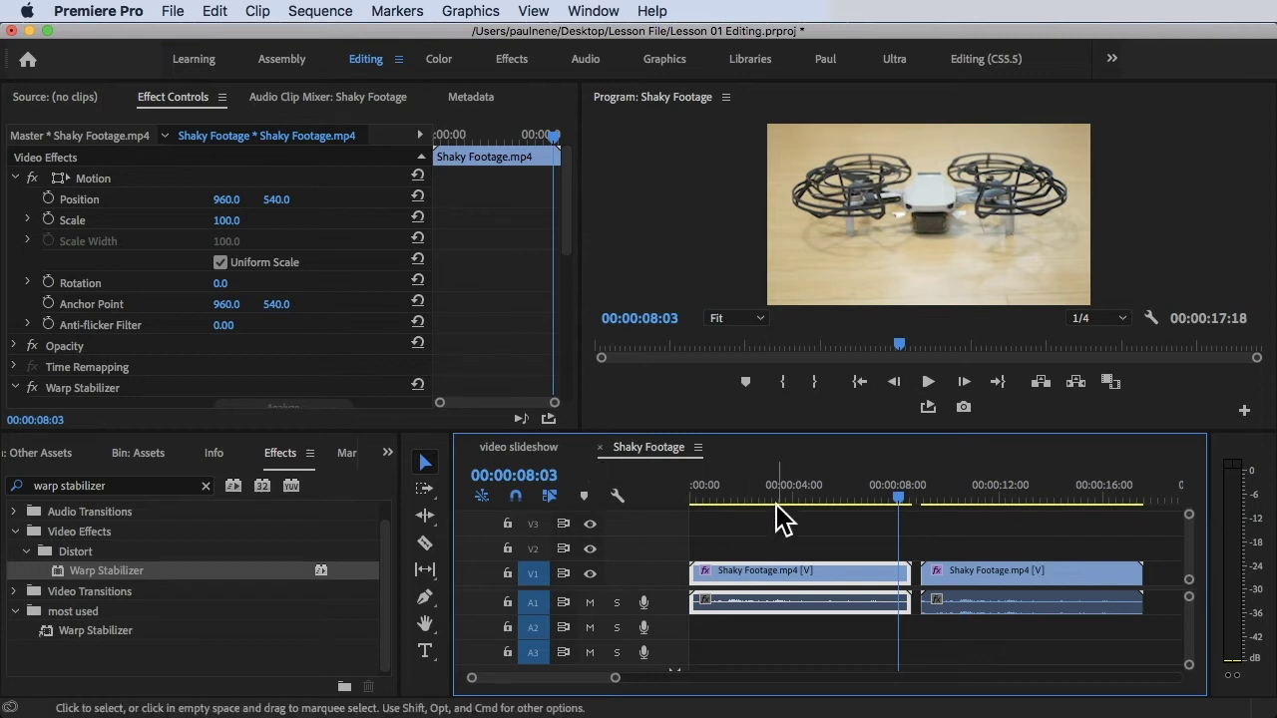
Step: Set the Warp Stabilizer Result of the first clip to No Motion
{"action": "scroll", "coordinate": [169, 354], "scroll_direction": "down", "scroll_amount": 5}
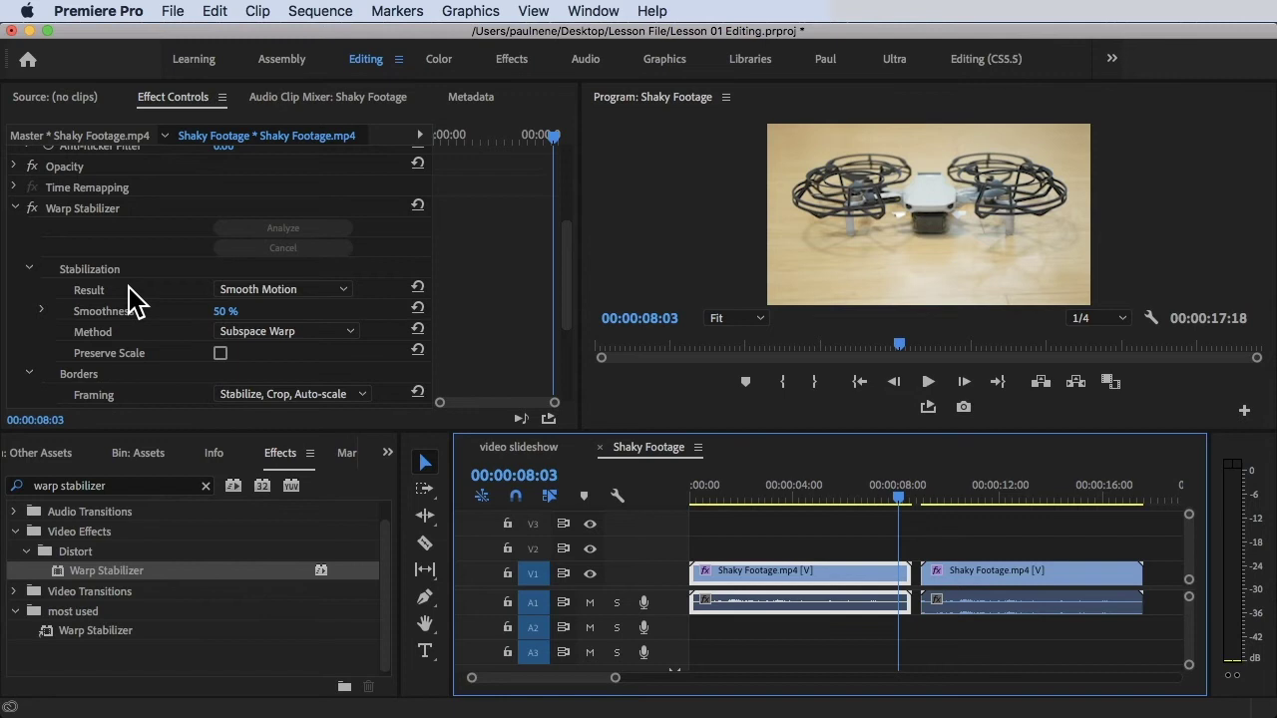
{"action": "scroll", "coordinate": [132, 300], "scroll_direction": "down", "scroll_amount": 1}
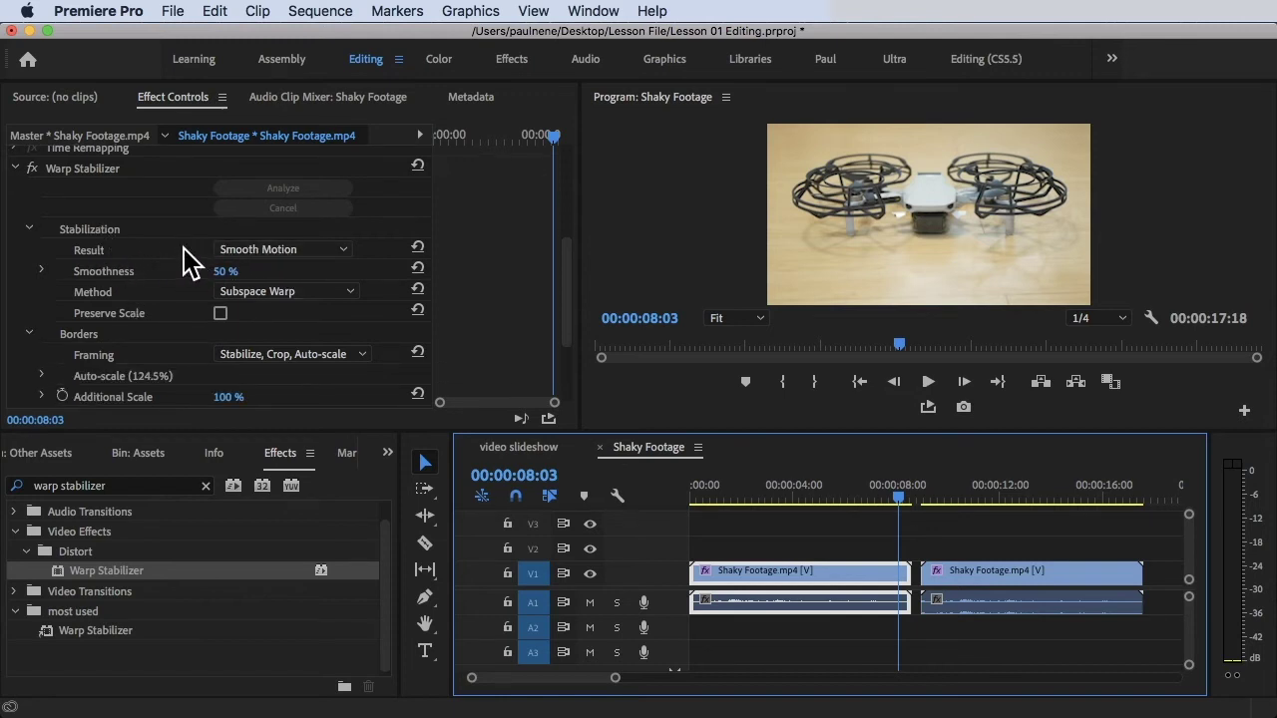
{"action": "left_click", "coordinate": [284, 249]}
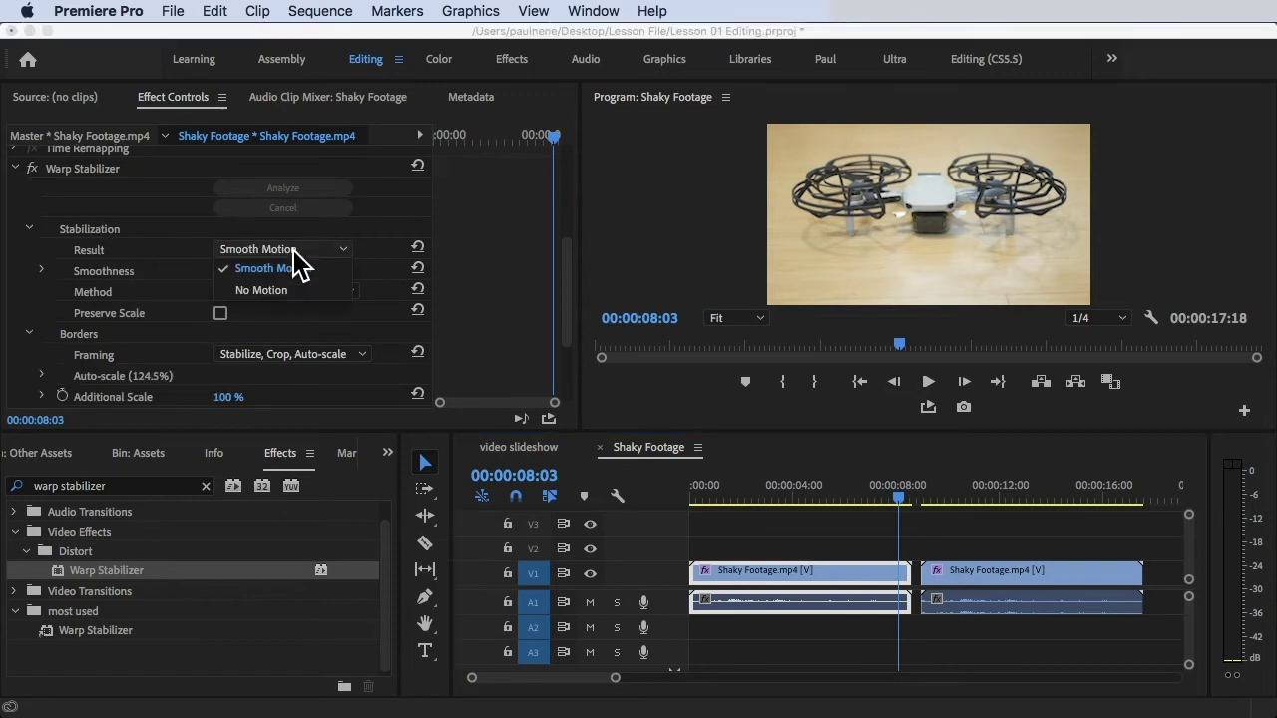
{"action": "left_click", "coordinate": [262, 290]}
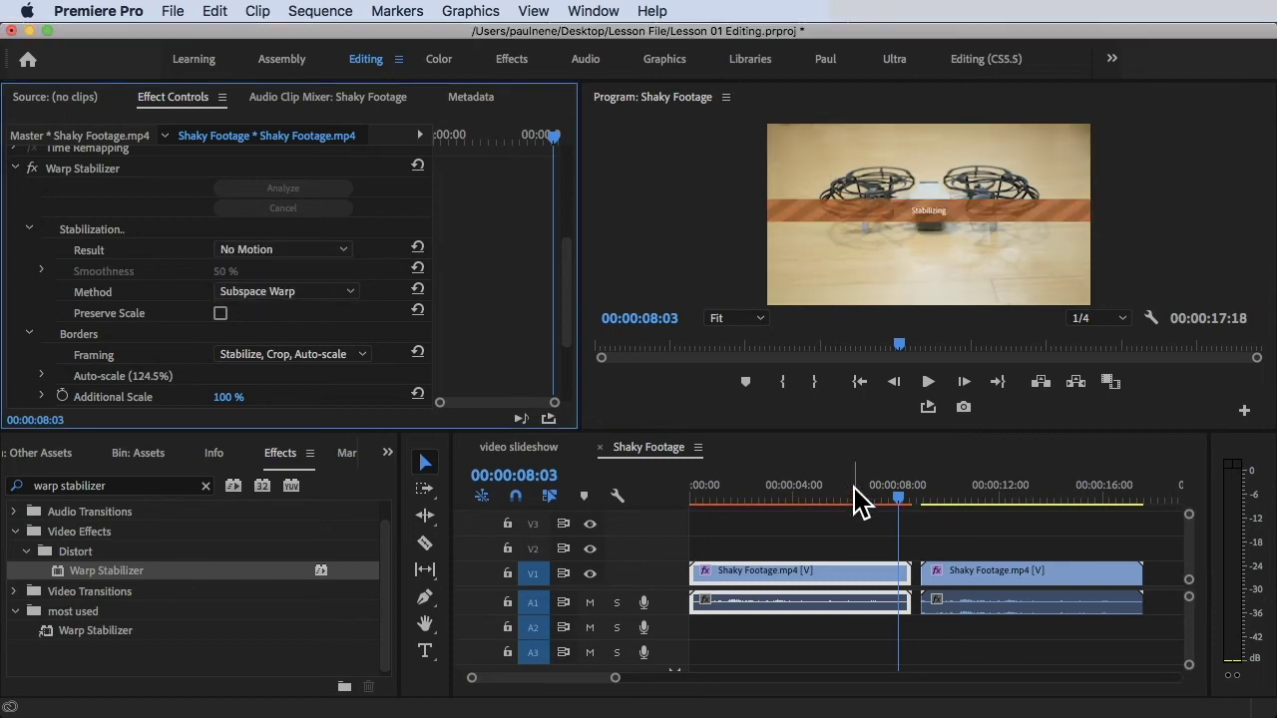
Step: Play the first clip from the beginning to review the No Motion result, and show its Warp Stabilizer settings
{"action": "left_click", "coordinate": [798, 491]}
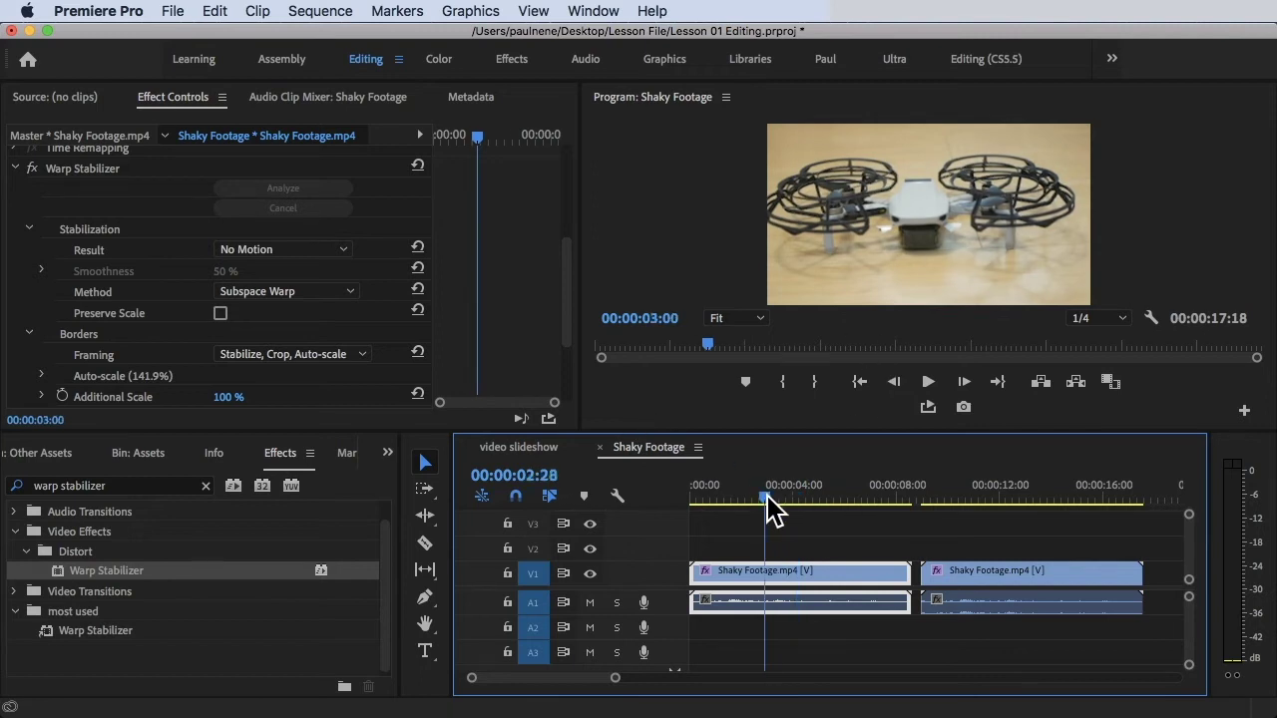
{"action": "left_click", "coordinate": [692, 495]}
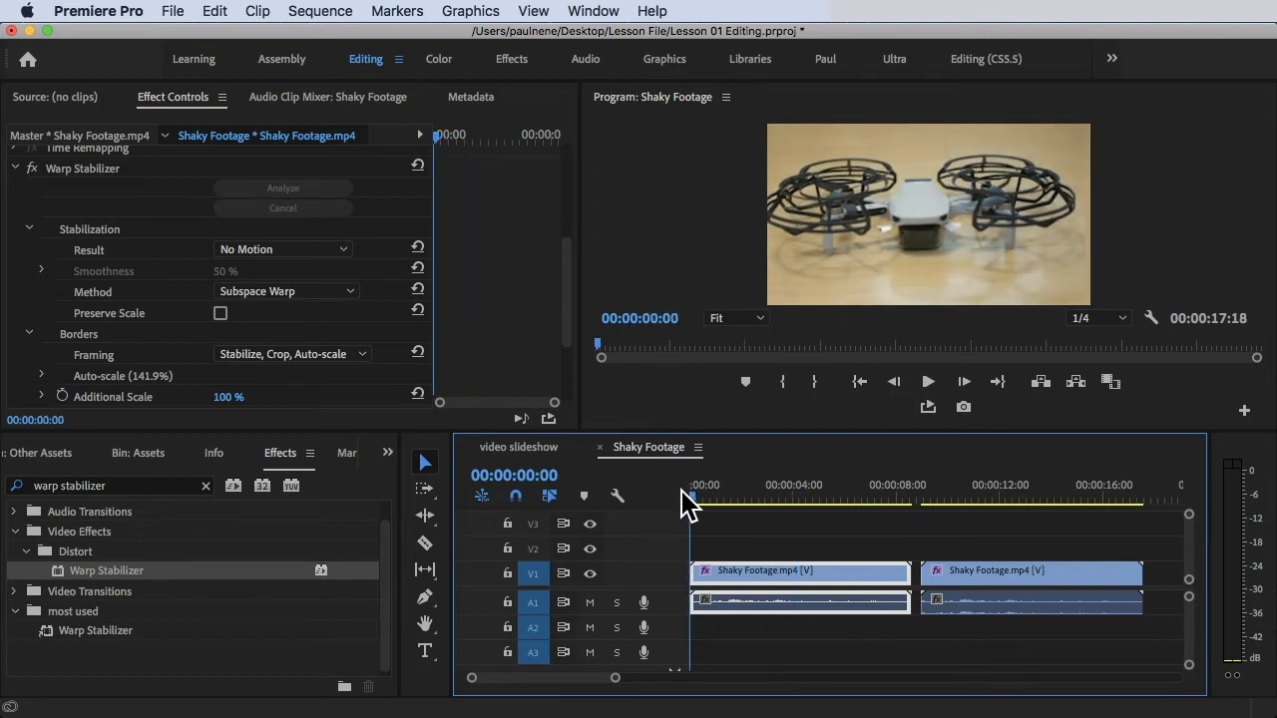
{"action": "left_click", "coordinate": [836, 531]}
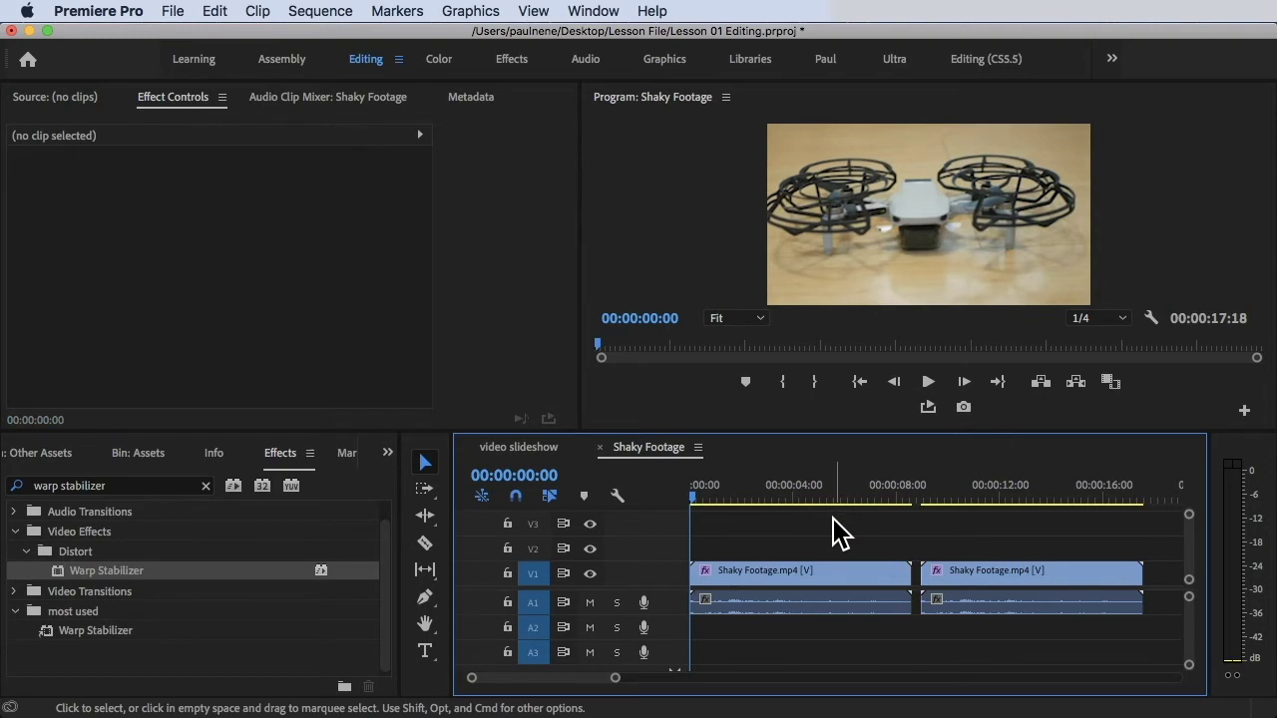
{"action": "key", "text": "space"}
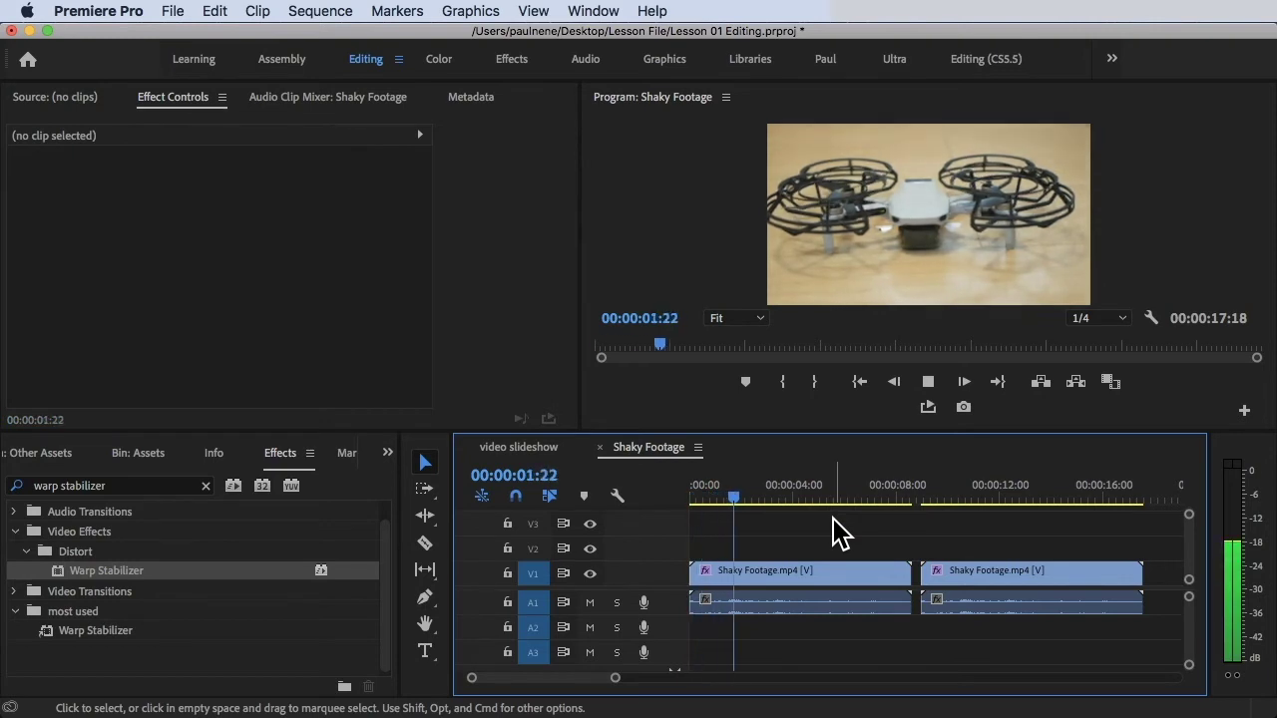
{"action": "left_click", "coordinate": [813, 574]}
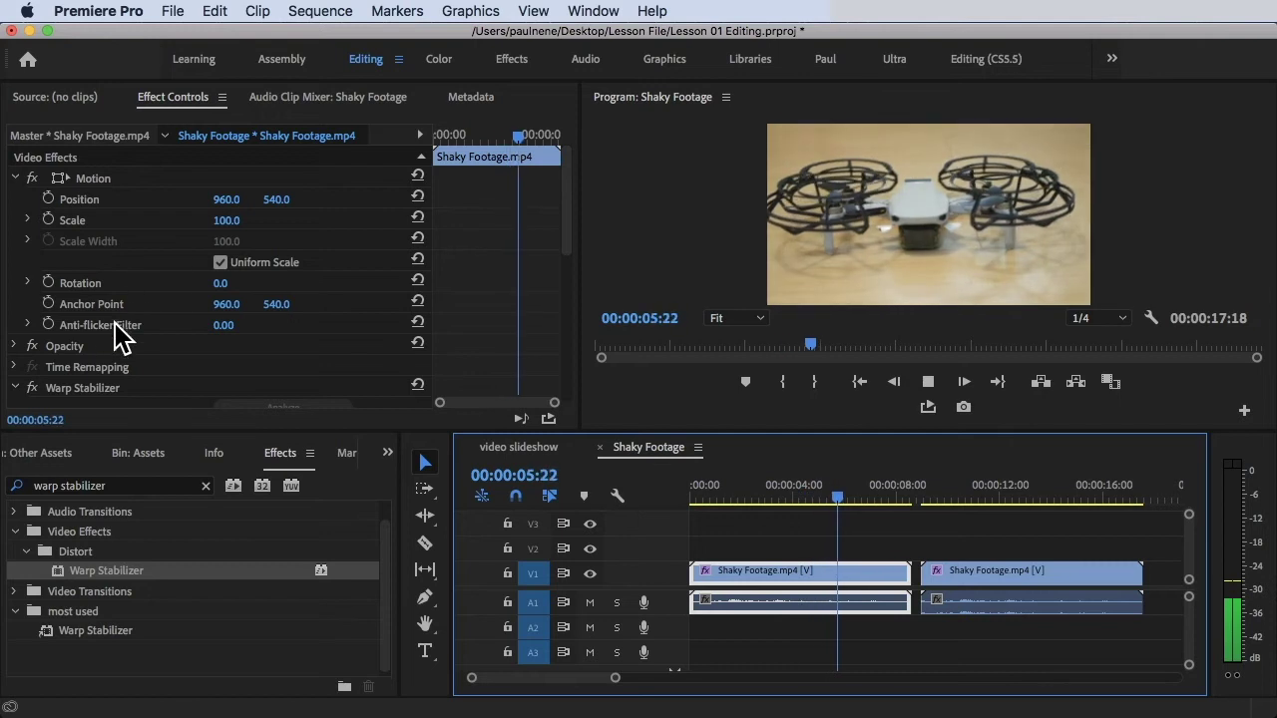
{"action": "scroll", "coordinate": [115, 350], "scroll_direction": "down", "scroll_amount": 3}
{"action": "scroll", "coordinate": [115, 349], "scroll_direction": "down", "scroll_amount": 2}
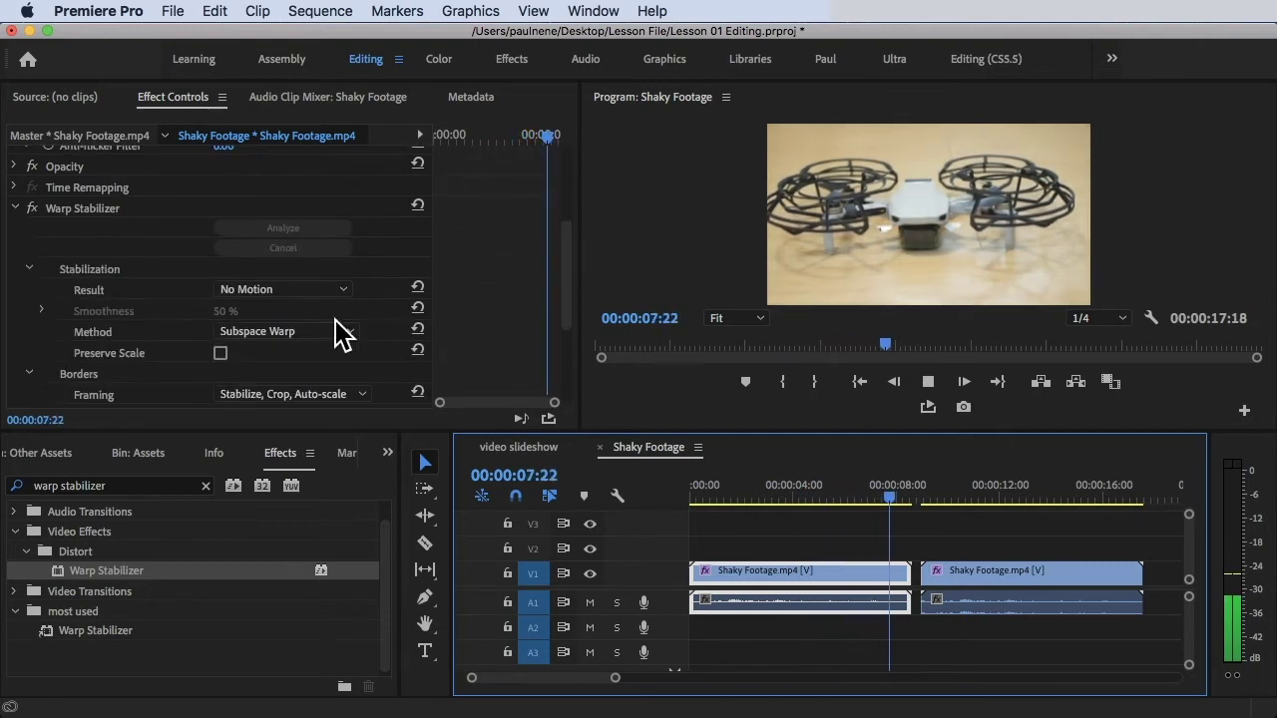
Step: Replay the first clip from 00:00:00:00, stop it partway, and check the available stabilization Result options
{"action": "left_click", "coordinate": [731, 487]}
{"action": "left_click_drag", "start_coordinate": [731, 486], "coordinate": [650, 485]}
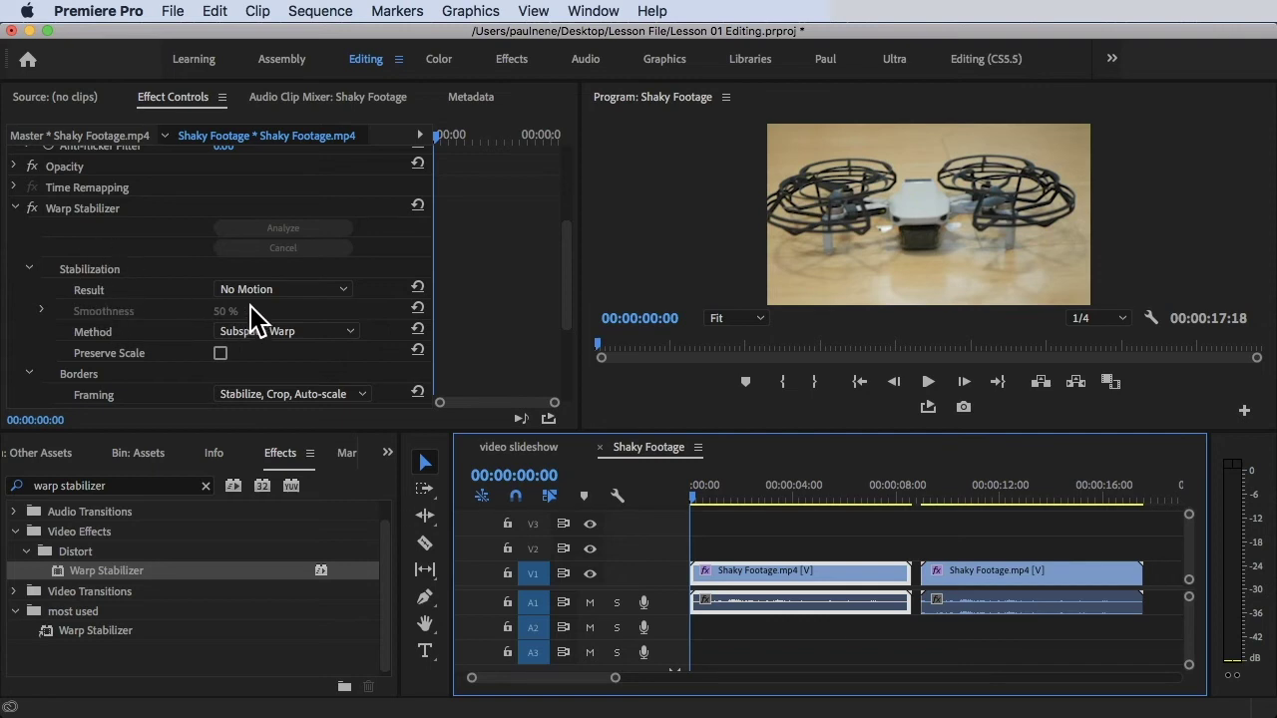
{"action": "key", "text": "space"}
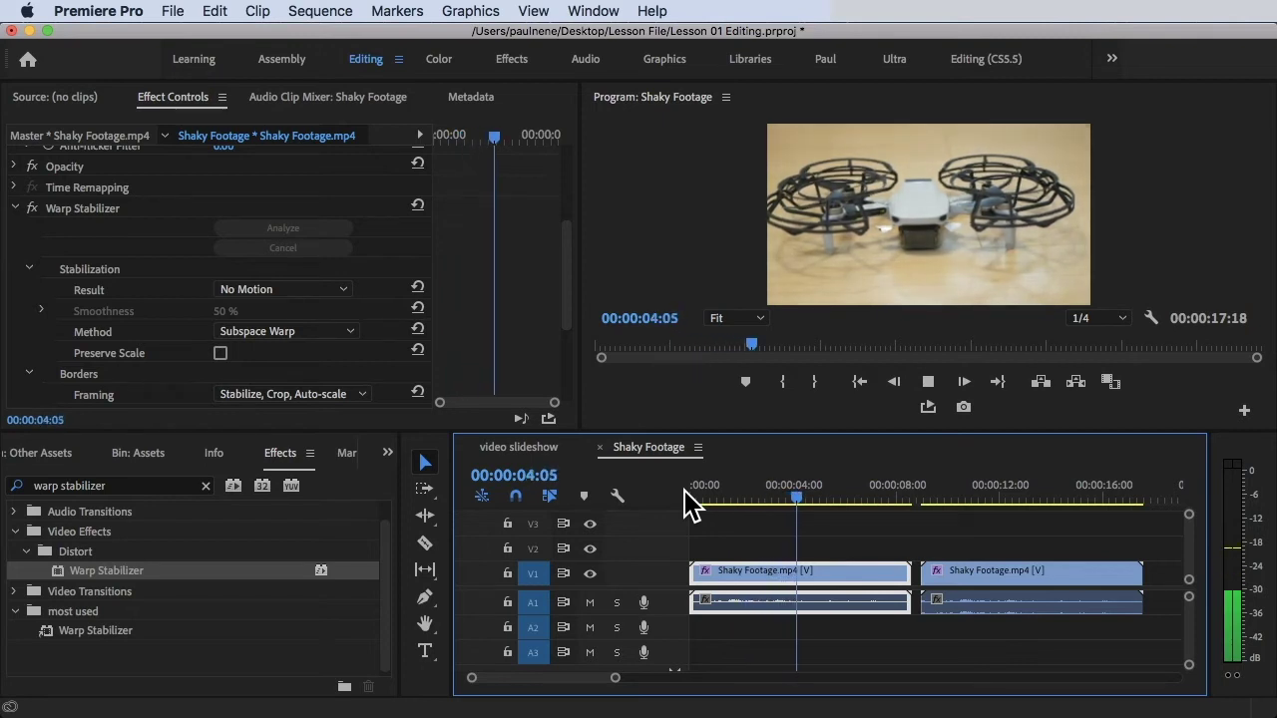
{"action": "key", "text": "space"}
{"action": "left_click", "coordinate": [271, 289]}
{"action": "left_click", "coordinate": [270, 309]}
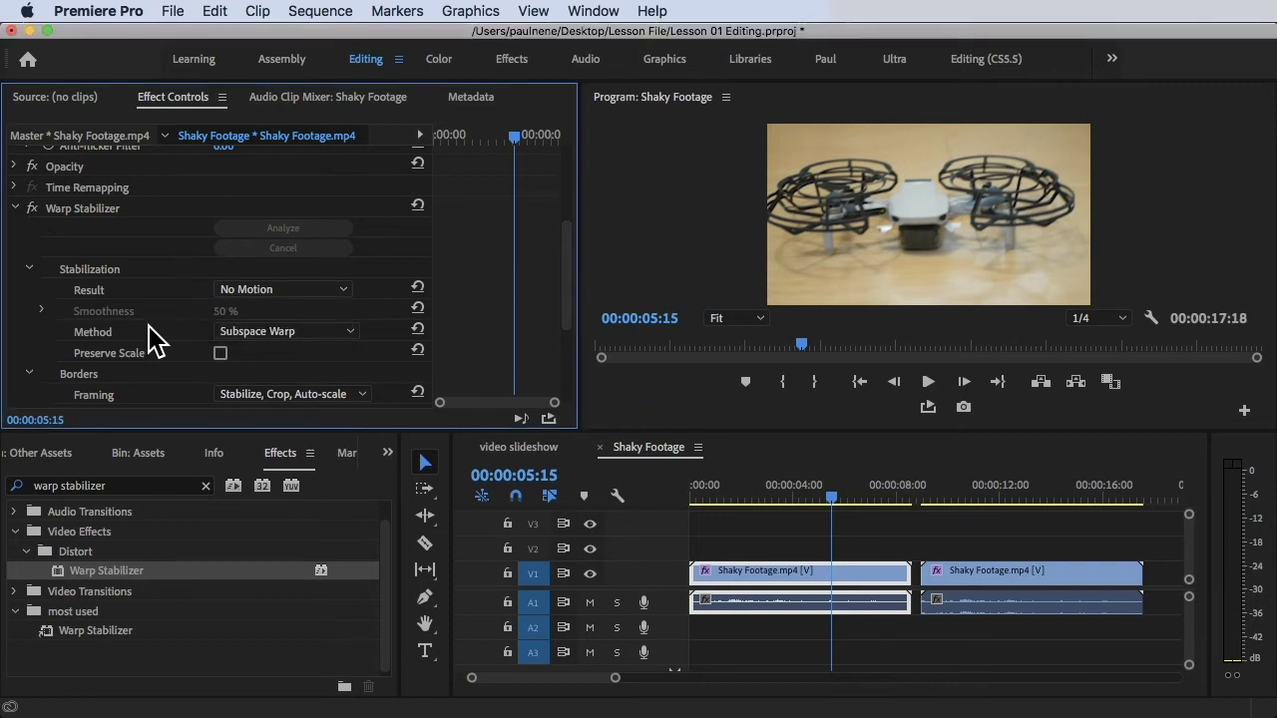
Step: Try the Position stabilization method on the first clip and play it from the beginning to judge the motion
{"action": "left_click", "coordinate": [282, 339]}
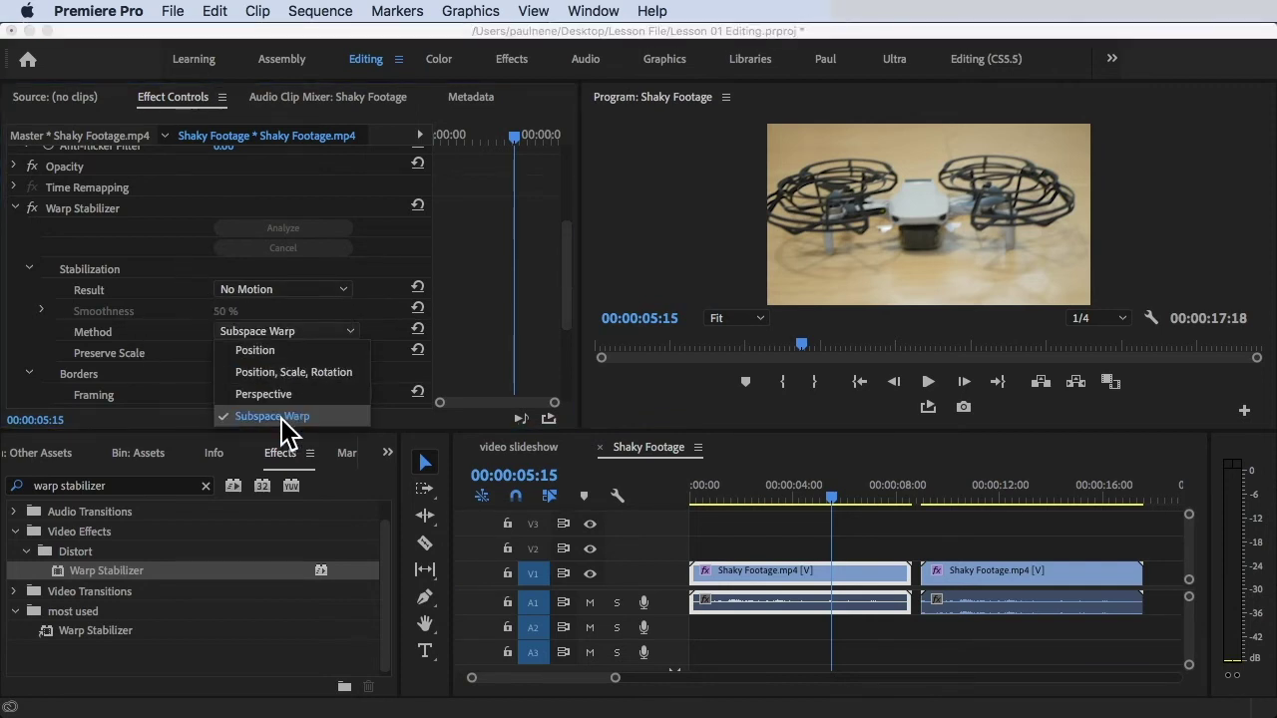
{"action": "left_click", "coordinate": [282, 354]}
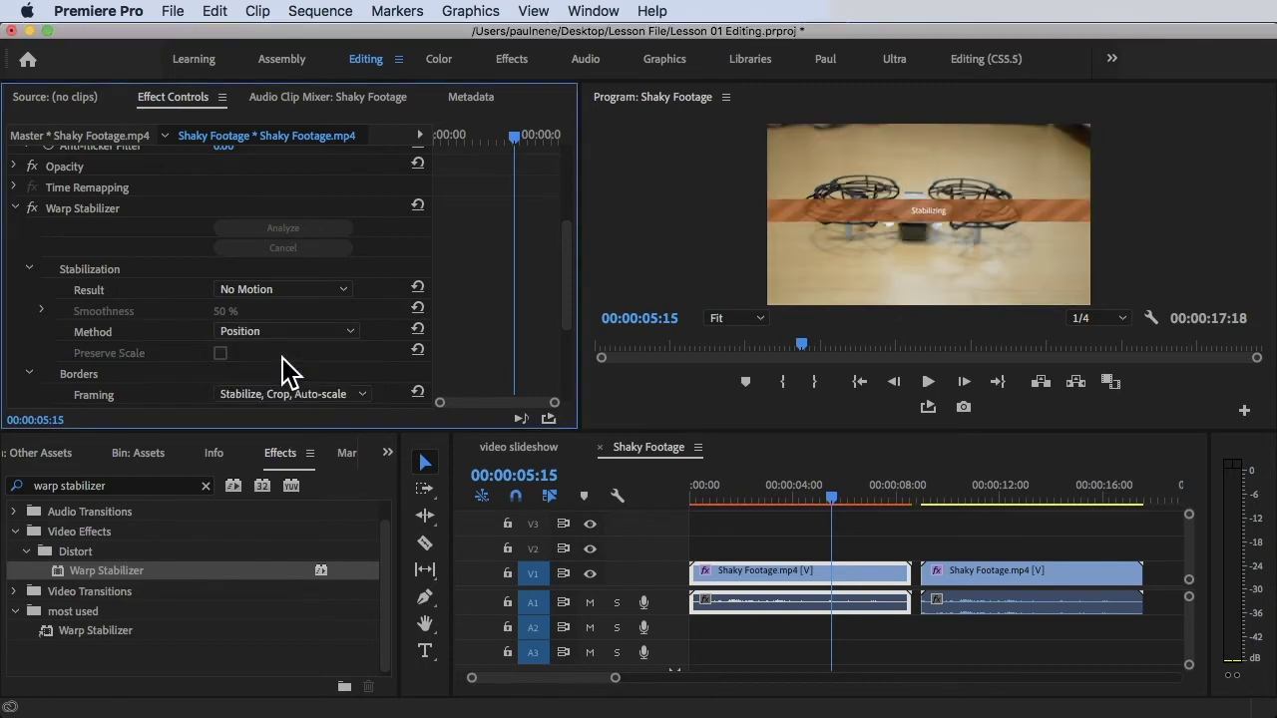
{"action": "left_click", "coordinate": [691, 489]}
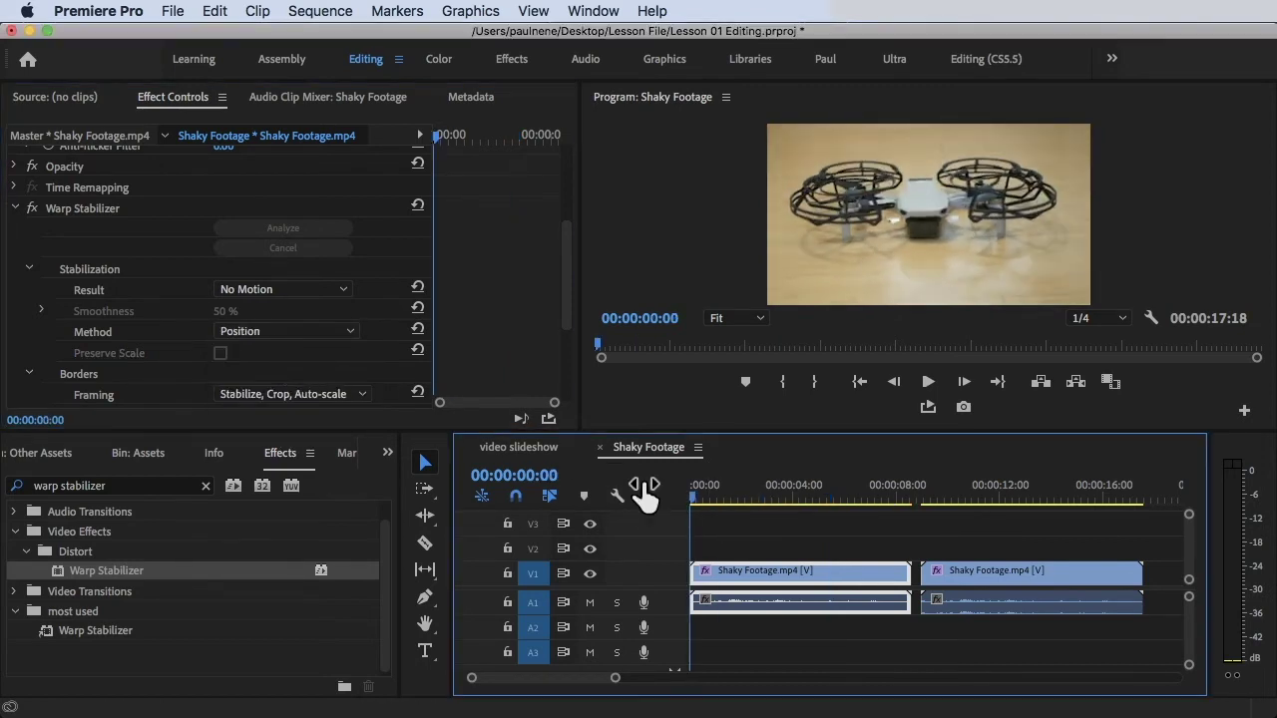
{"action": "key", "text": "space"}
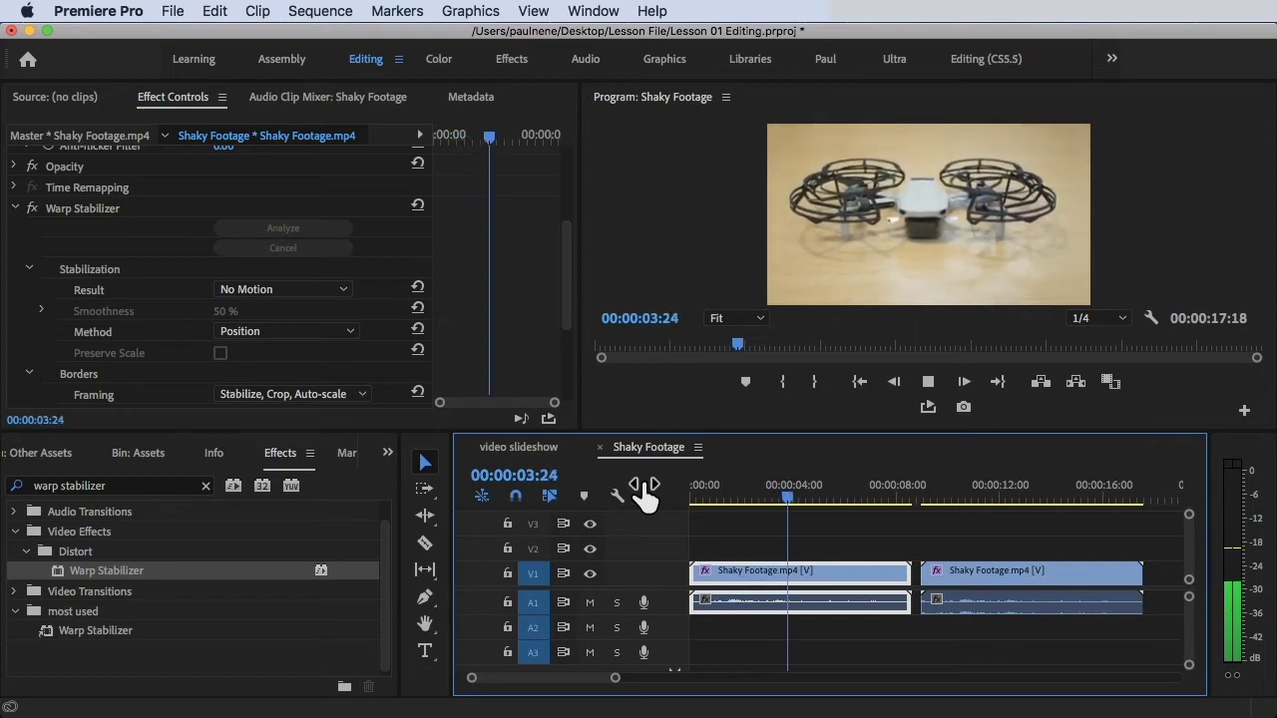
{"action": "key", "text": "space"}
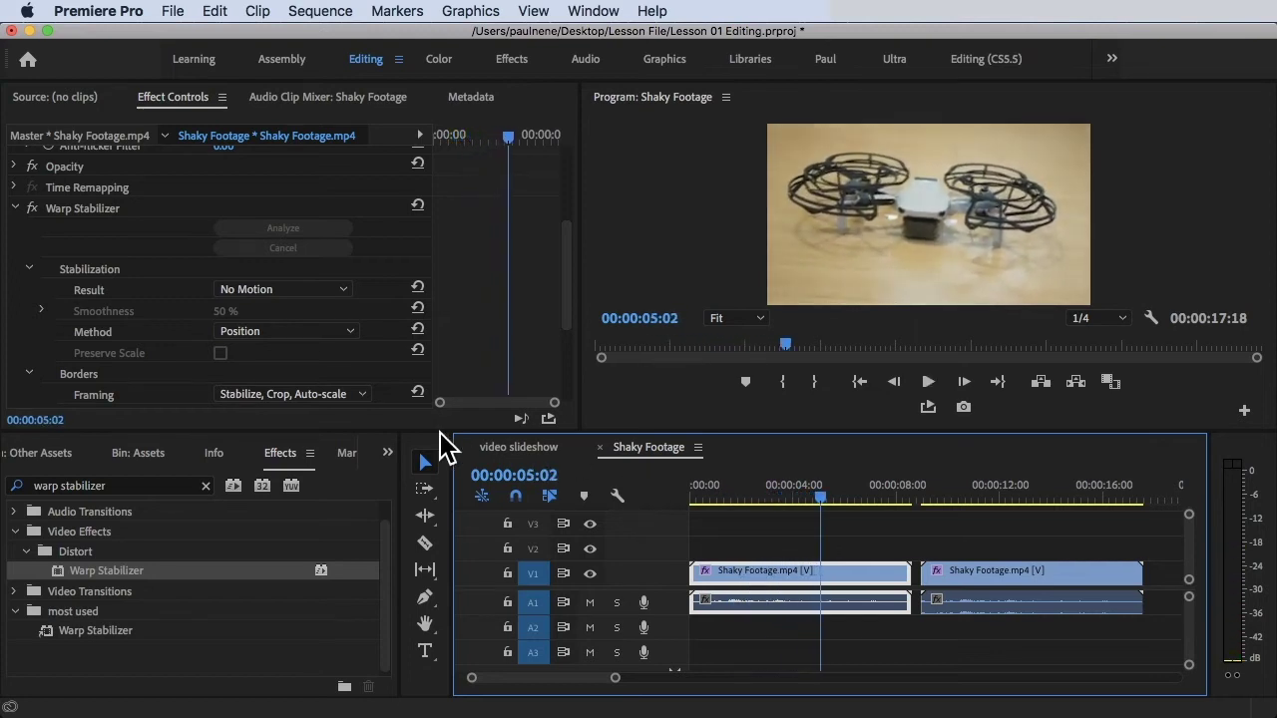
Step: Try the Position, Scale, Rotation method on the first clip, play it from the start, and return the playhead to 00:00:00:00
{"action": "left_click", "coordinate": [264, 333]}
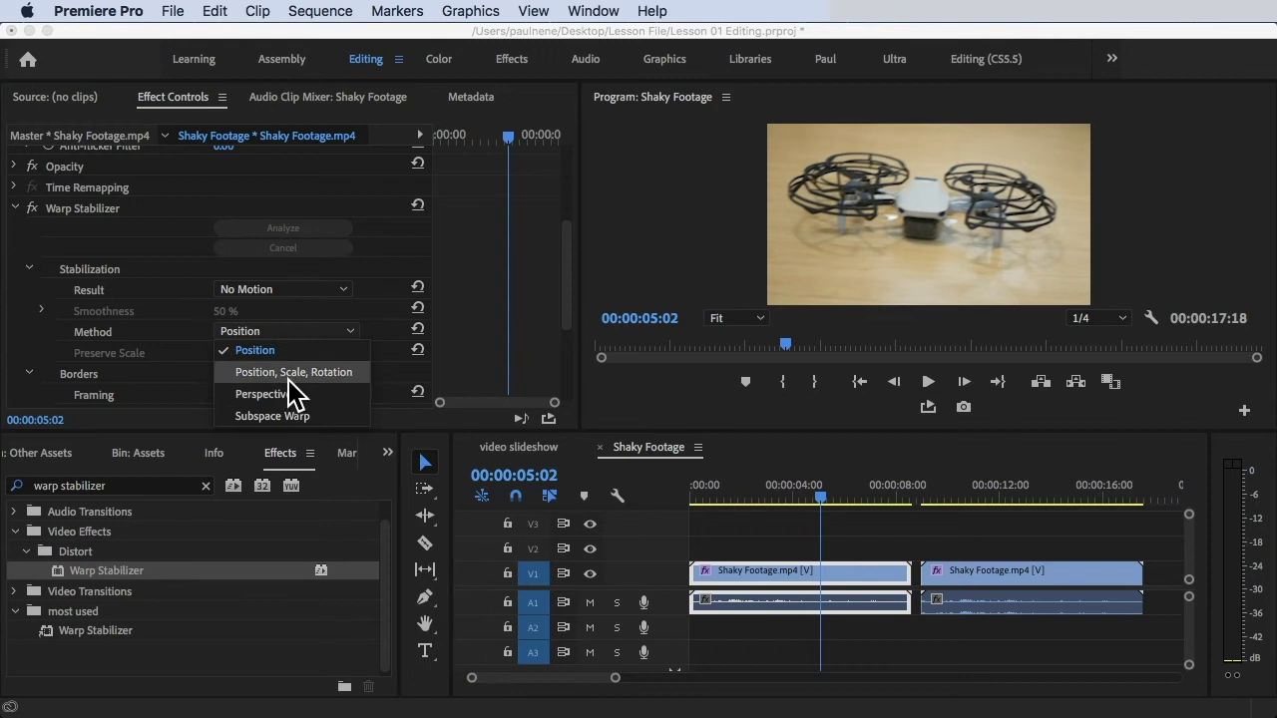
{"action": "left_click", "coordinate": [293, 374]}
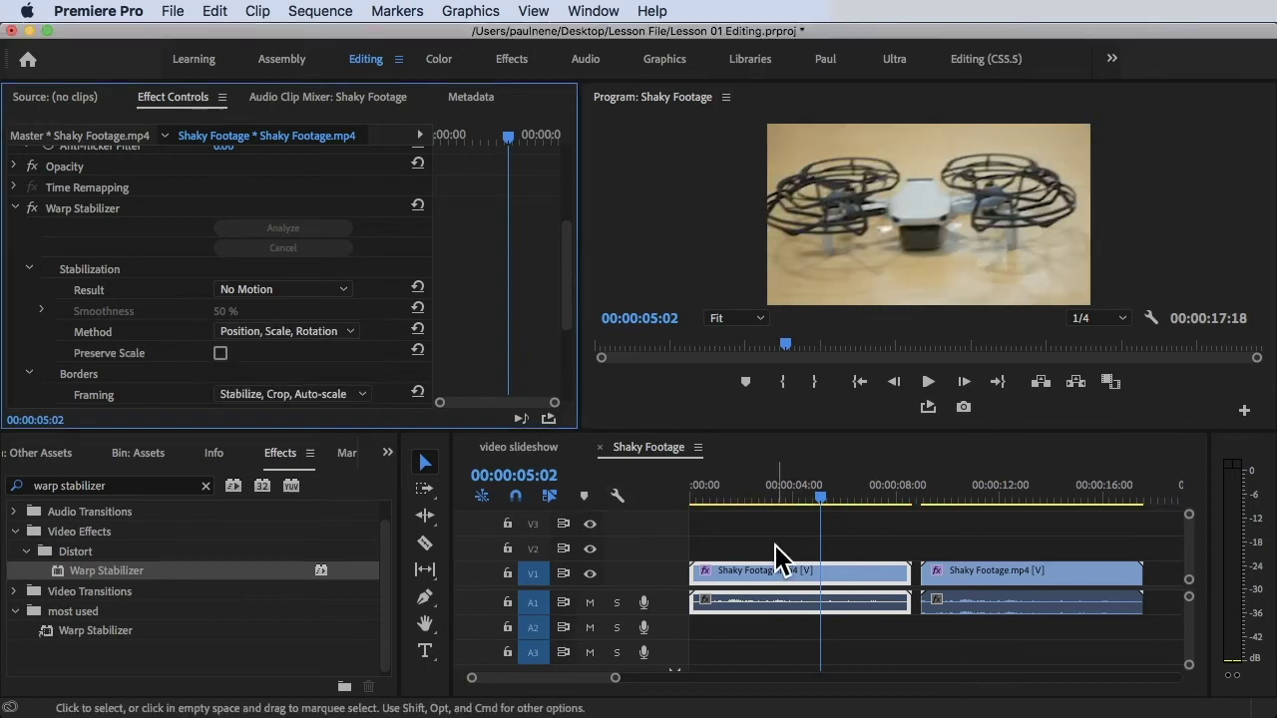
{"action": "left_click", "coordinate": [695, 487]}
{"action": "key", "text": "space"}
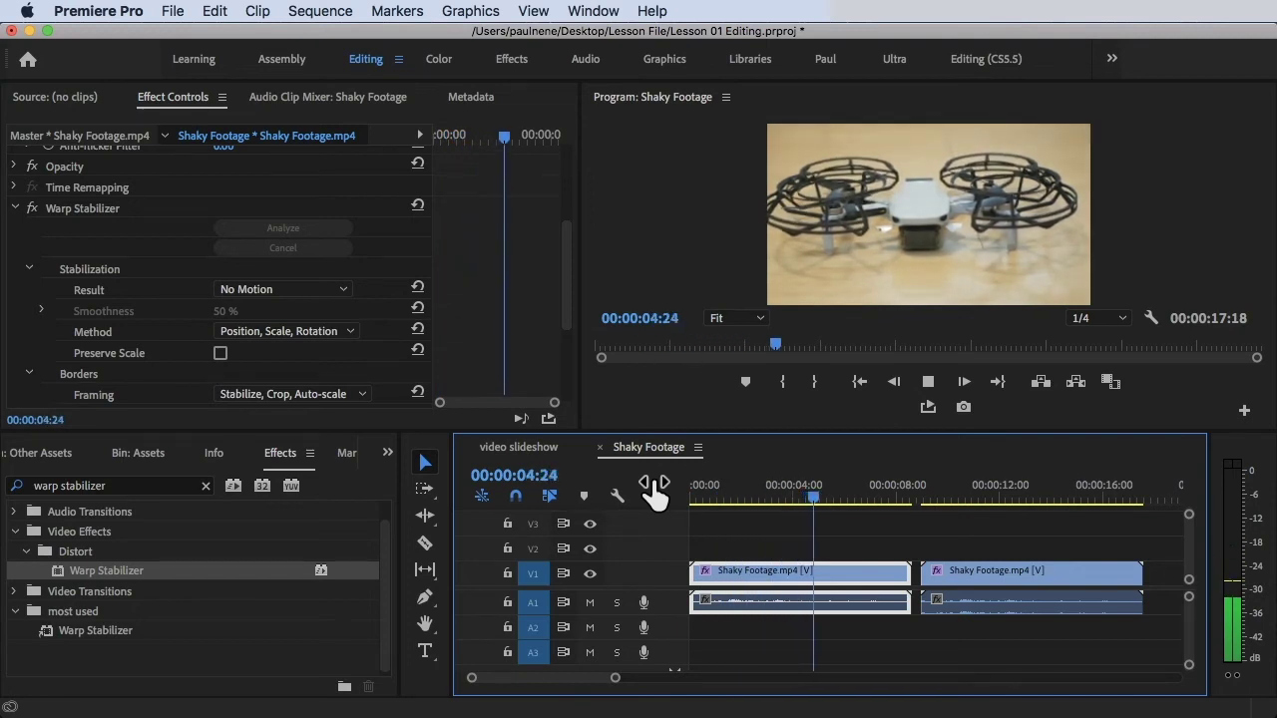
{"action": "key", "text": "space"}
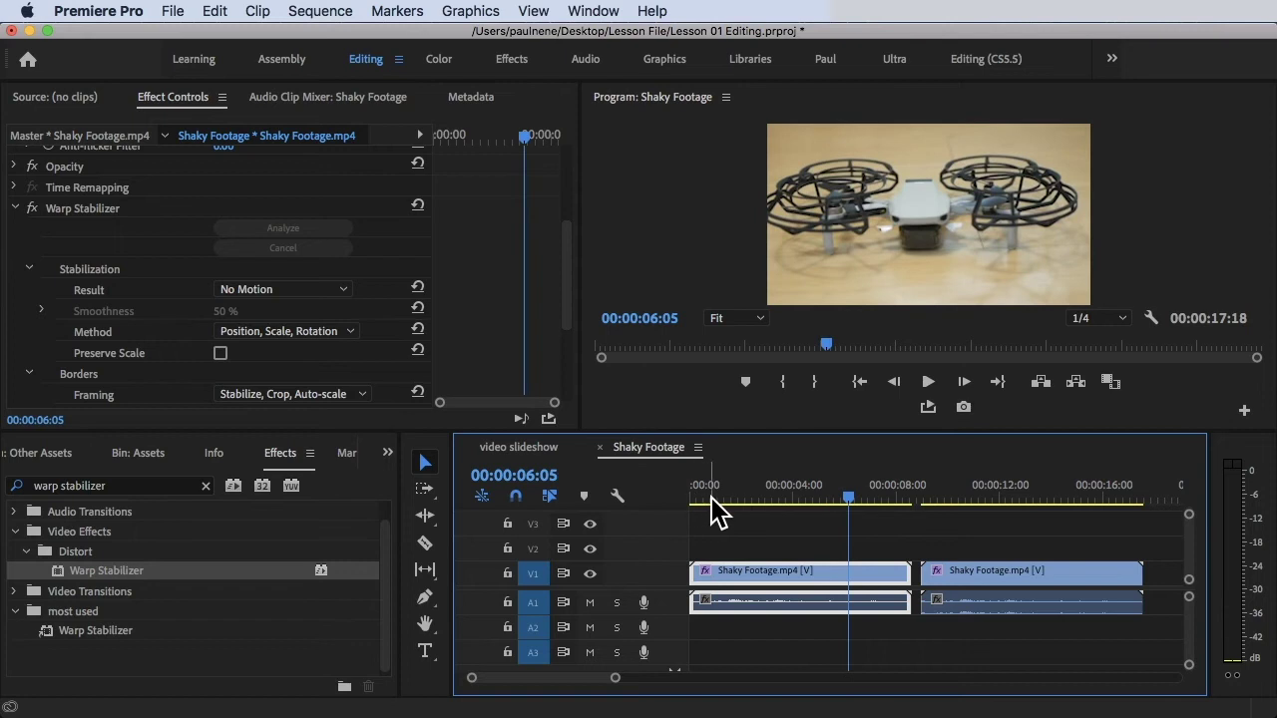
{"action": "left_click", "coordinate": [688, 486]}
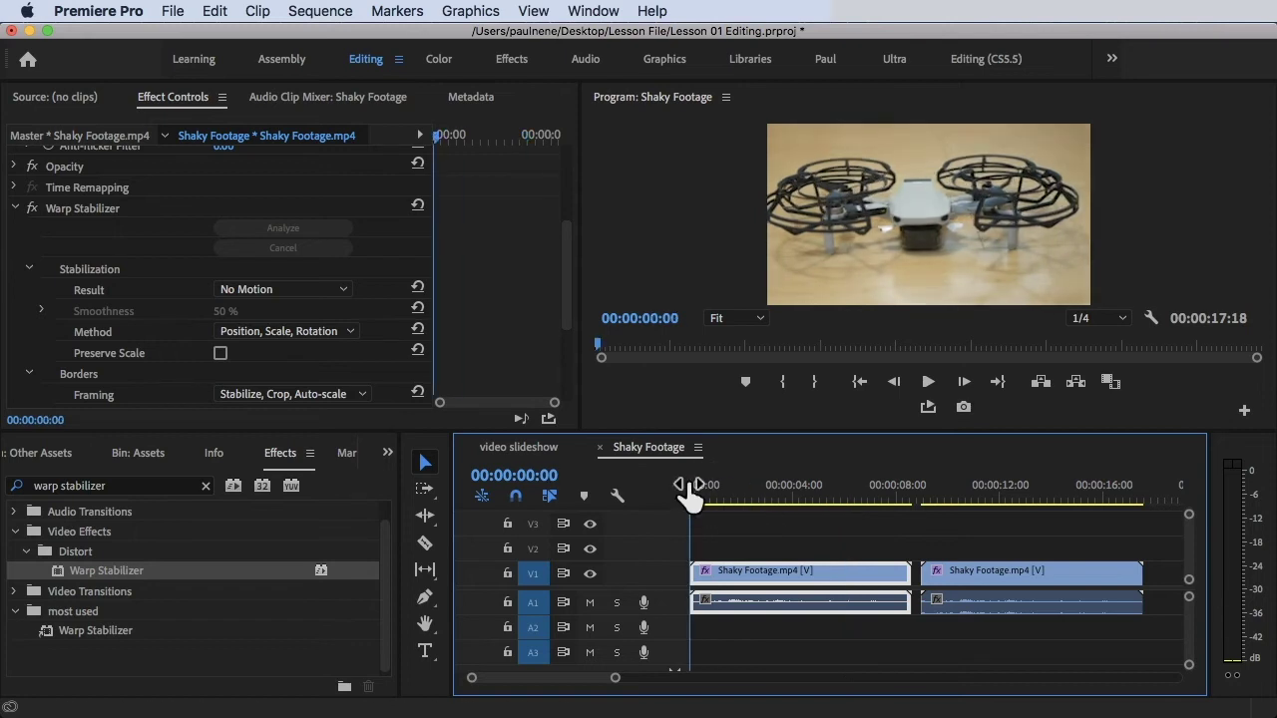
Step: Try the Perspective stabilization method on the first clip and preview it from the start of the sequence
{"action": "left_click", "coordinate": [319, 332]}
{"action": "left_click", "coordinate": [301, 391]}
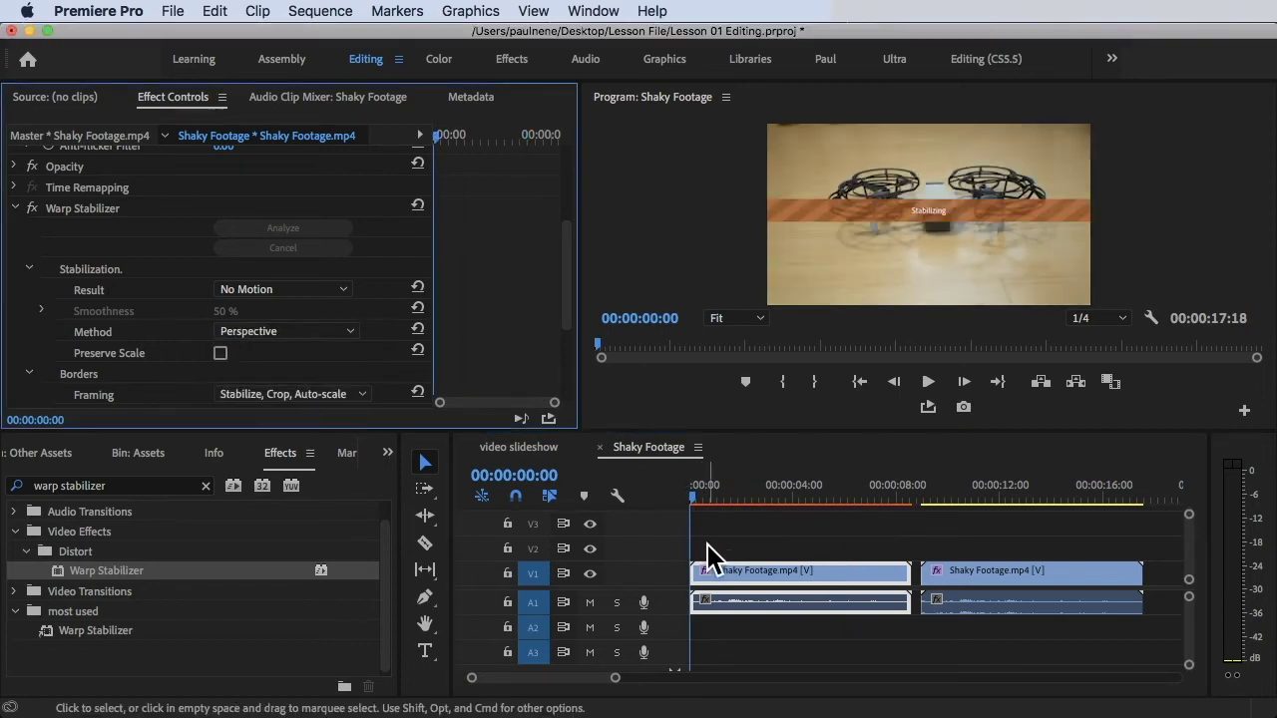
{"action": "left_click_drag", "start_coordinate": [714, 495], "coordinate": [673, 499]}
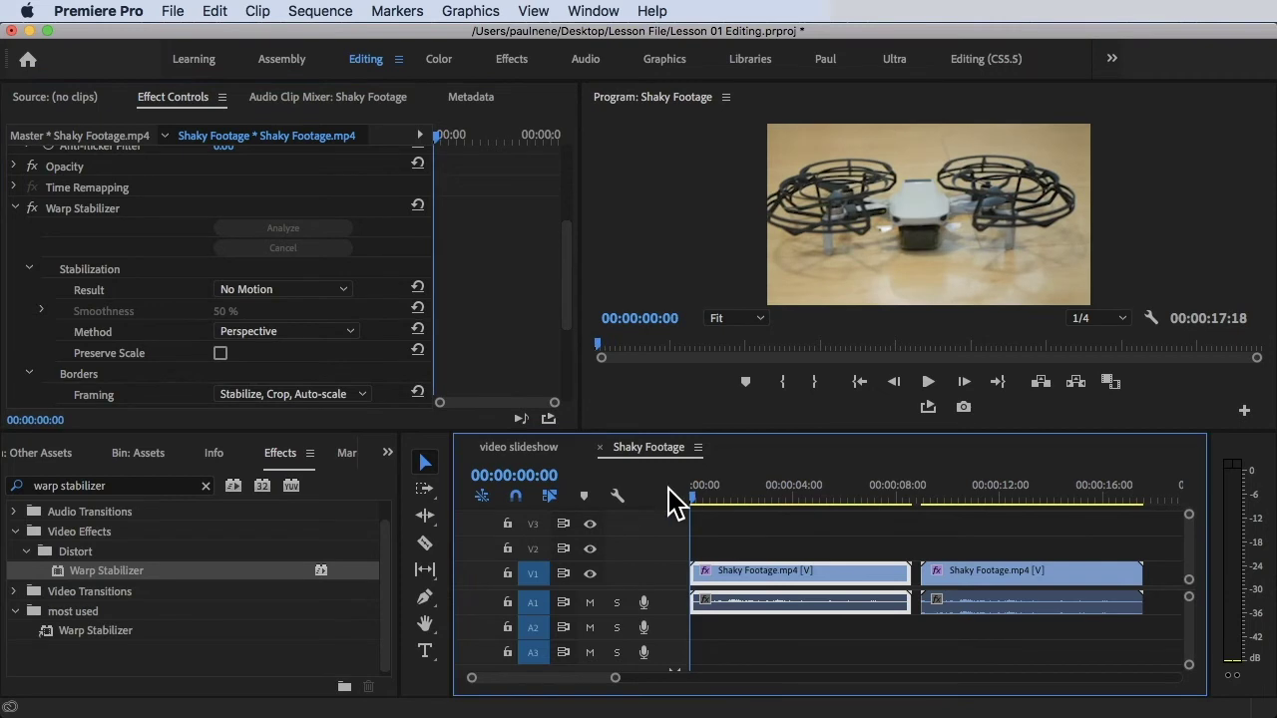
{"action": "key", "text": "space"}
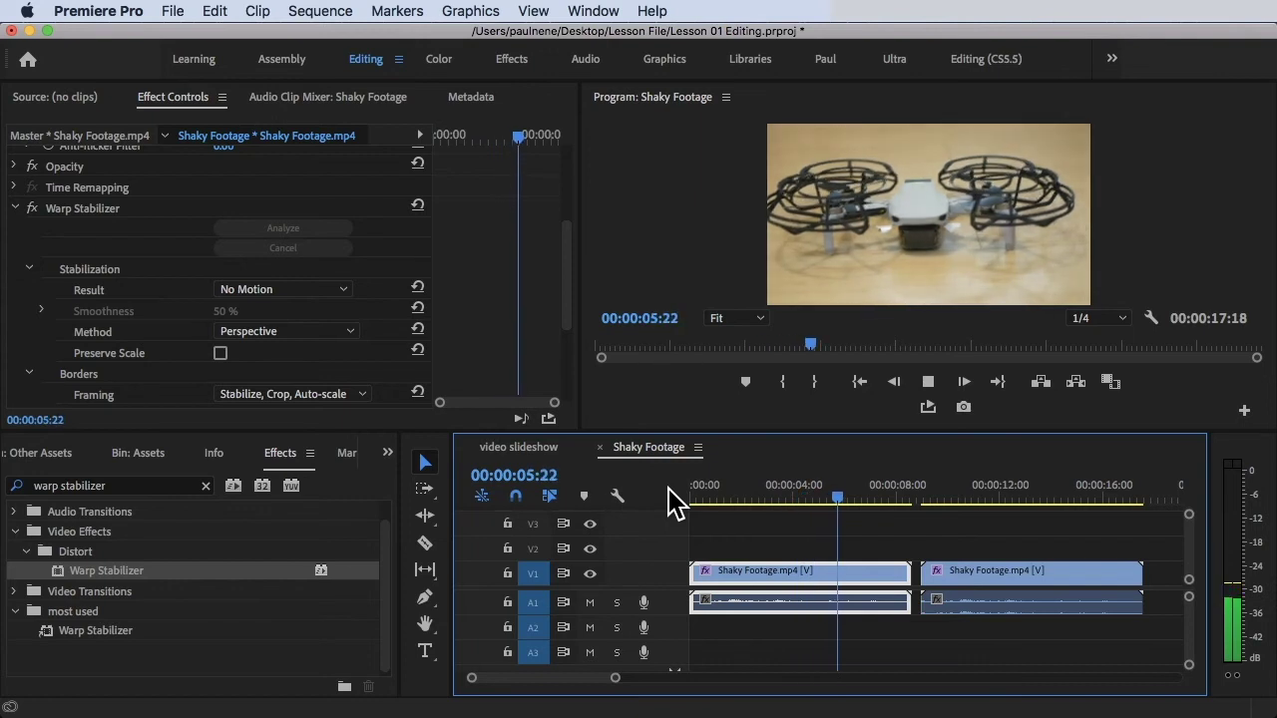
{"action": "key", "text": "space"}
Step: Set the first clip's stabilization method to Subspace Warp, play it from the beginning, and return the playhead to the start
{"action": "left_click", "coordinate": [321, 331]}
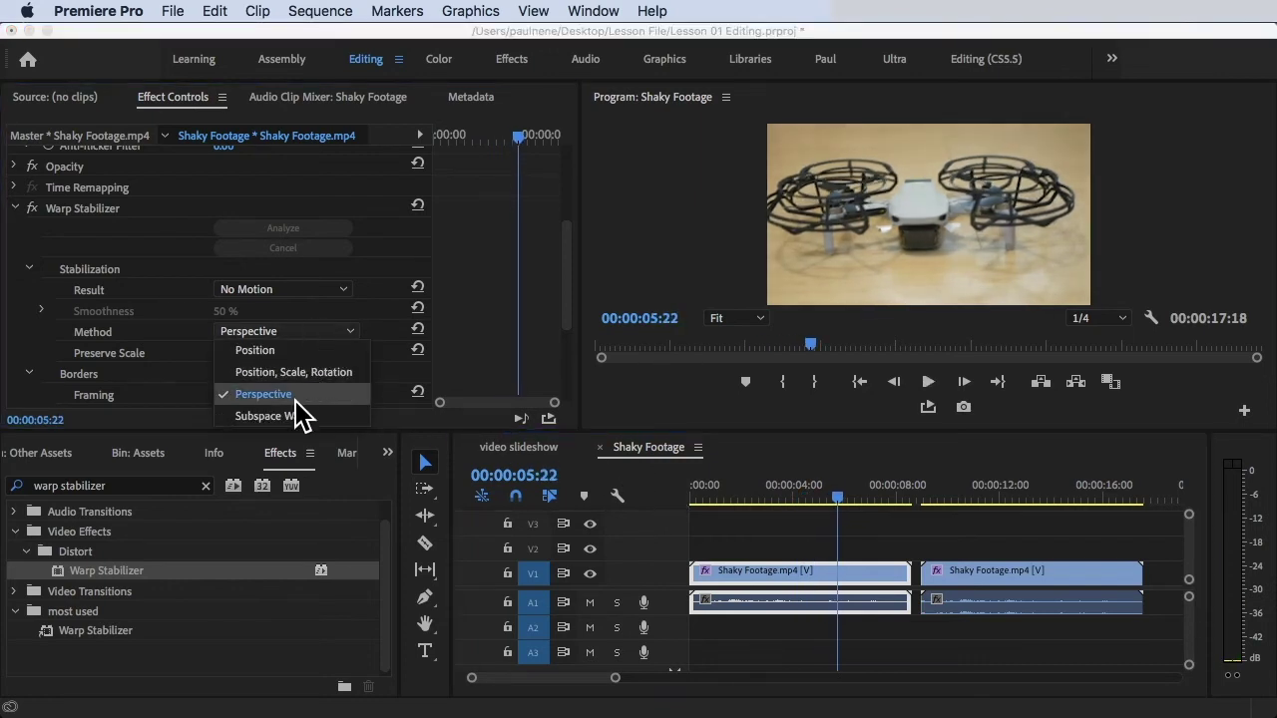
{"action": "left_click", "coordinate": [271, 416]}
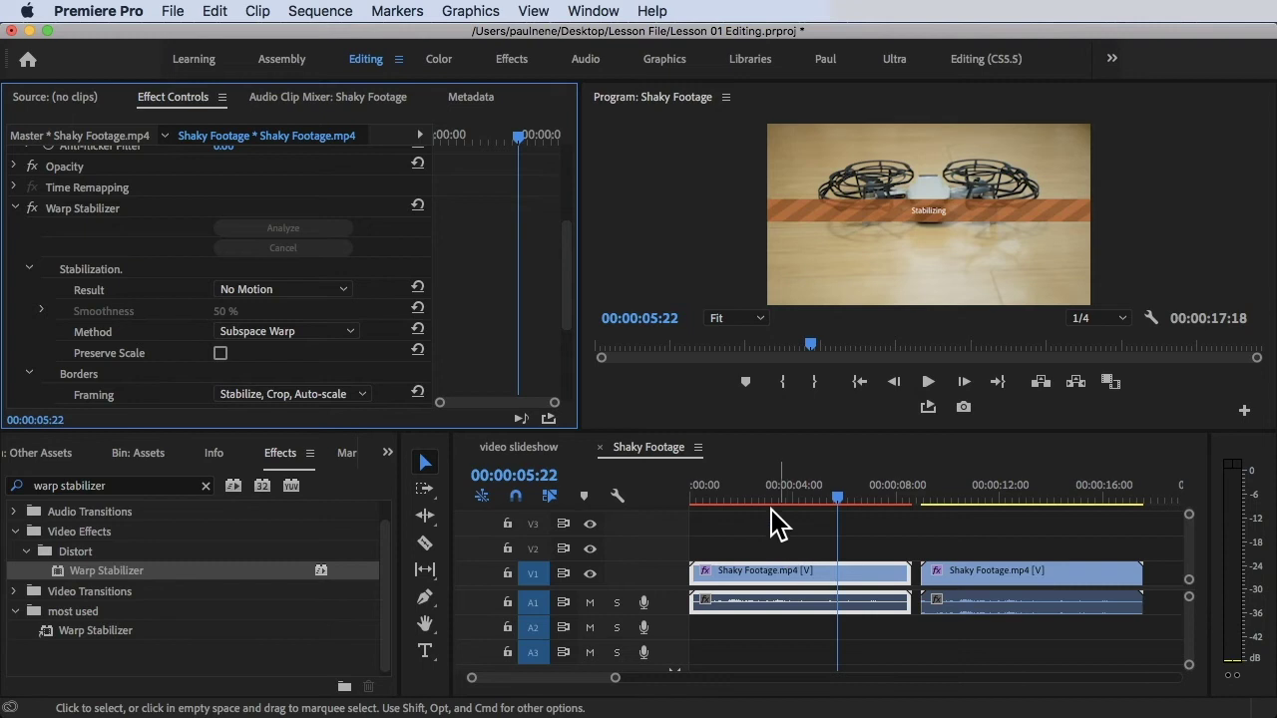
{"action": "left_click_drag", "start_coordinate": [769, 499], "coordinate": [666, 499]}
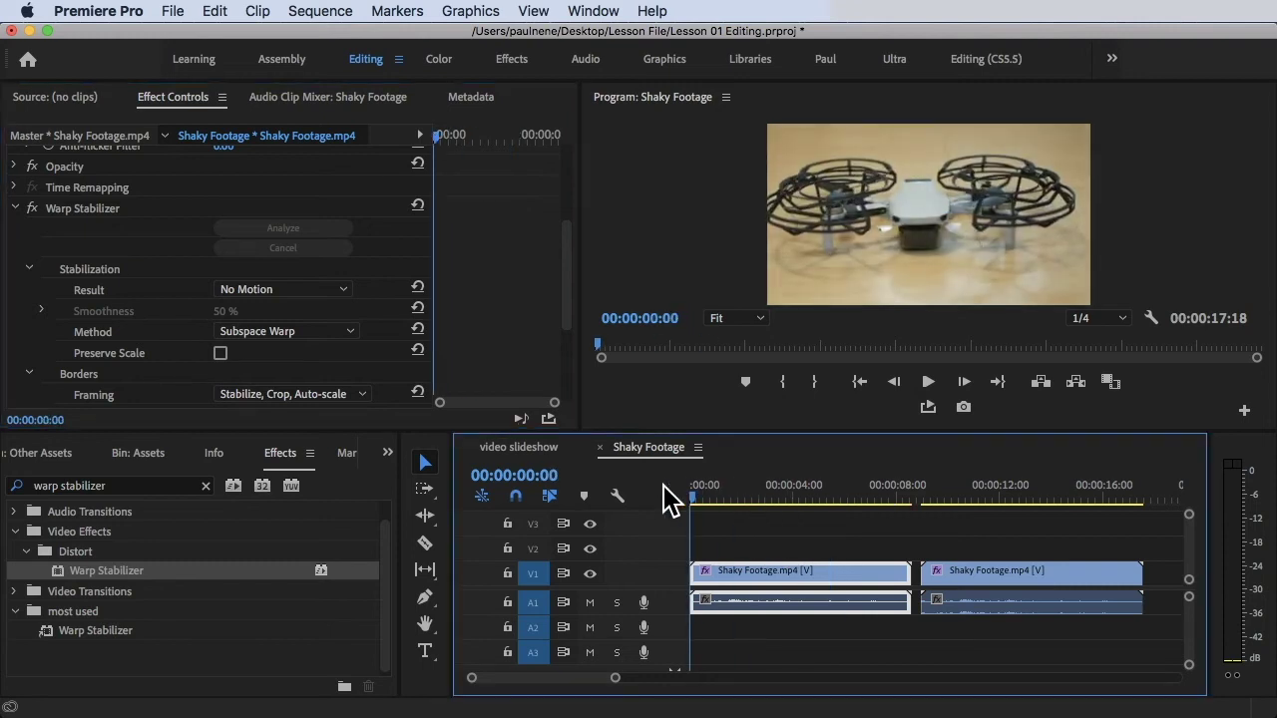
{"action": "key", "text": "space"}
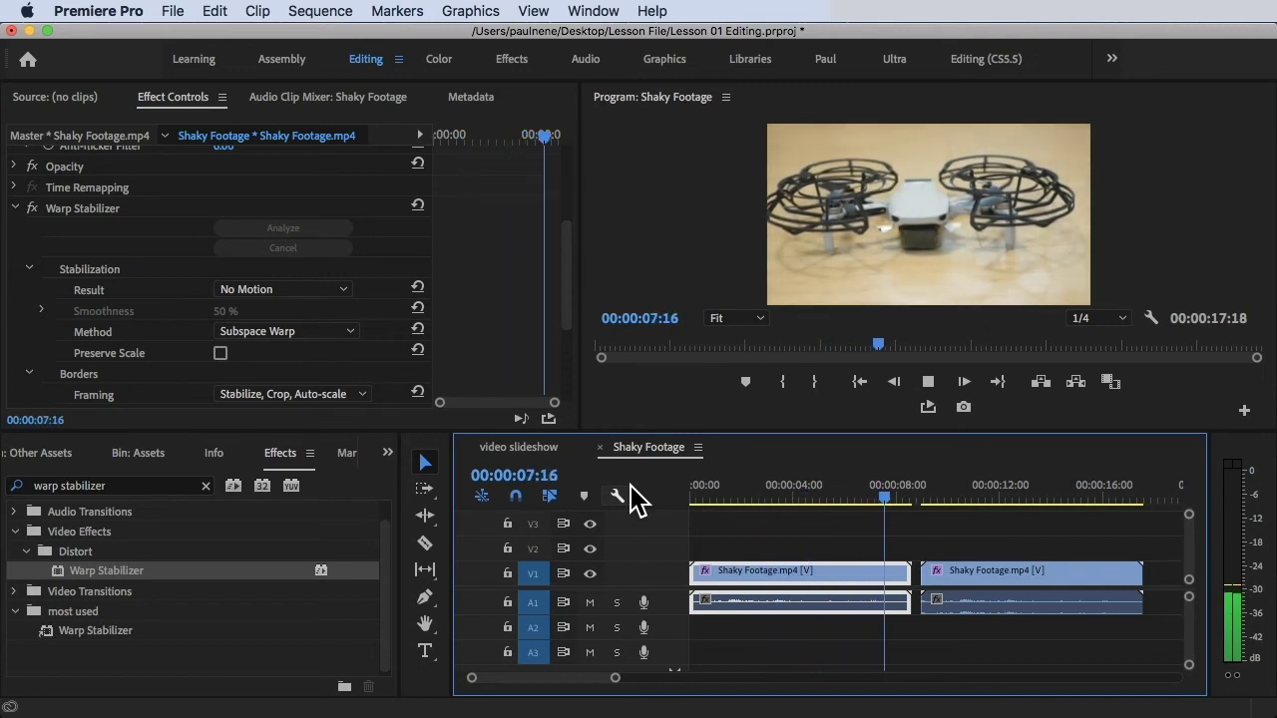
{"action": "key", "text": "space"}
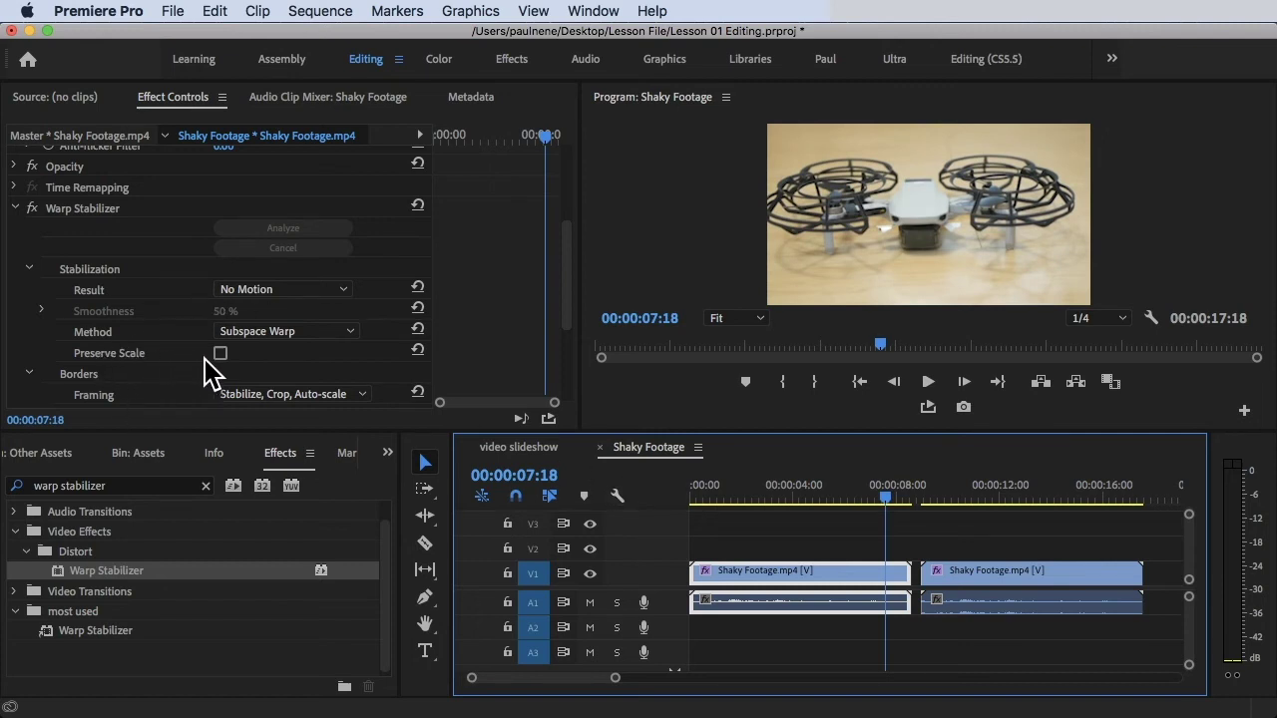
{"action": "left_click_drag", "start_coordinate": [704, 491], "coordinate": [690, 494]}
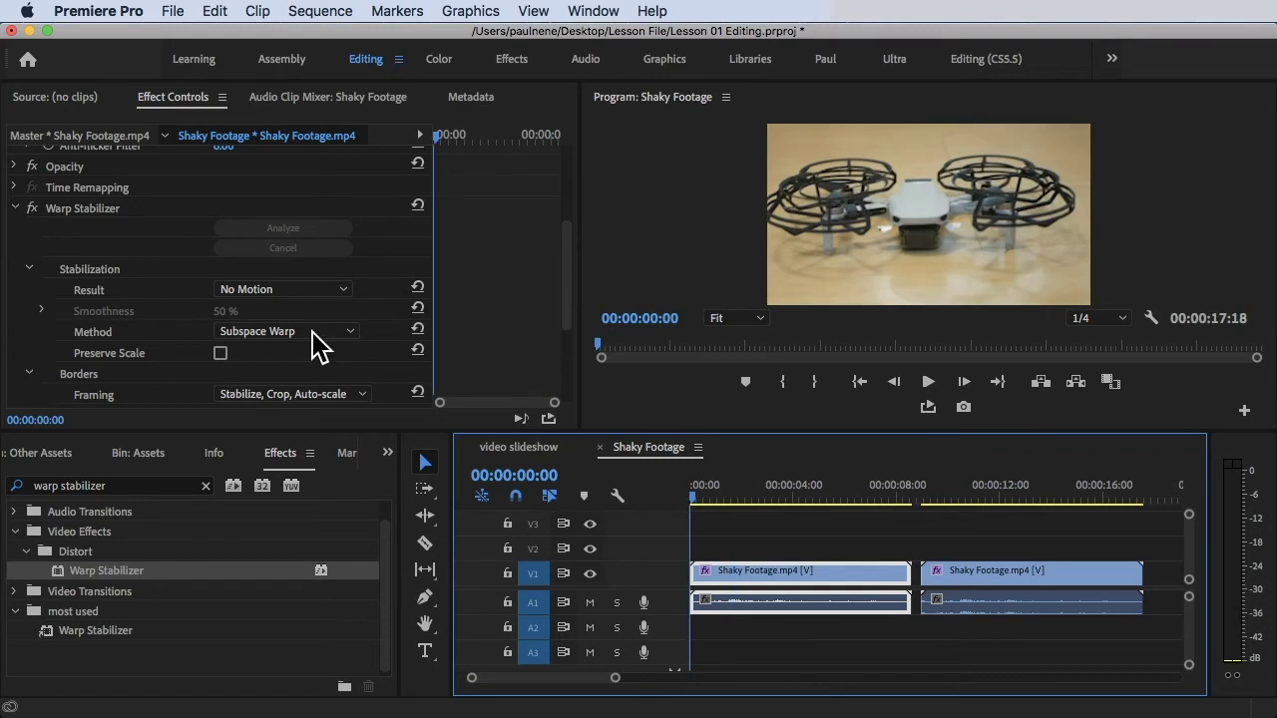
Step: Try the Preserve Scale option on the first clip, play it from the start, and switch the option off again
{"action": "left_click", "coordinate": [221, 353]}
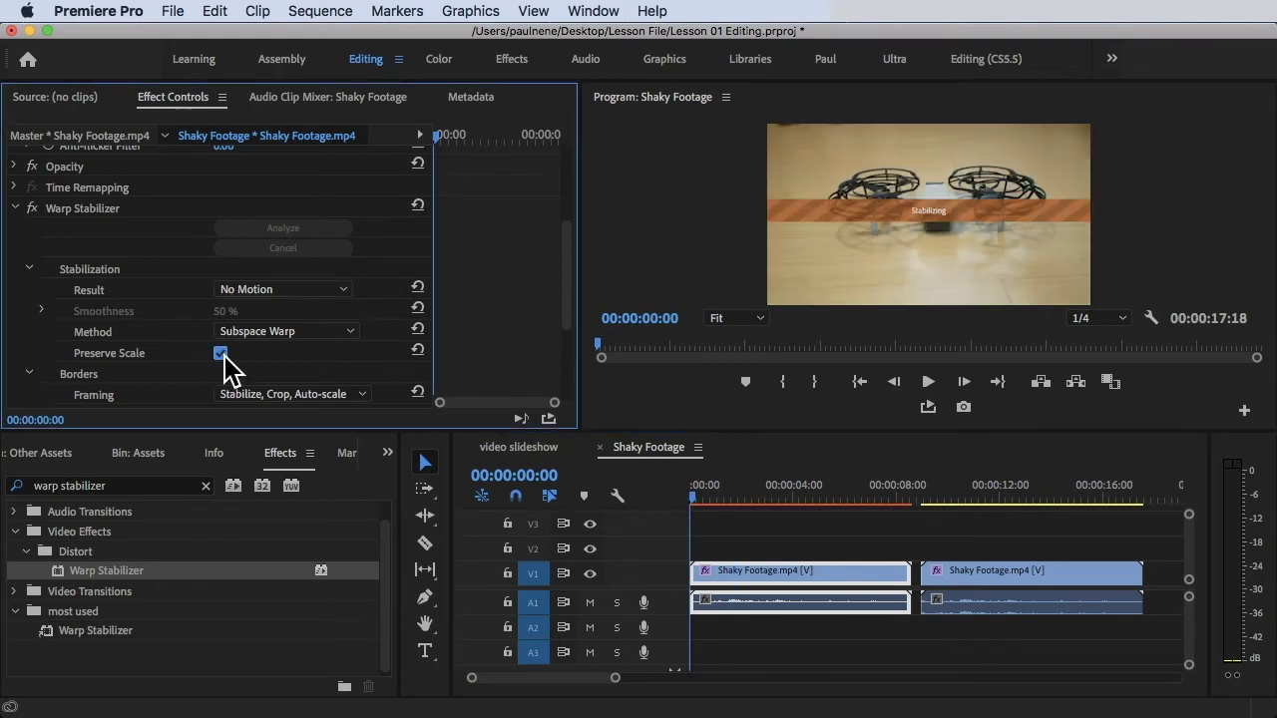
{"action": "left_click", "coordinate": [664, 504]}
{"action": "key", "text": "space"}
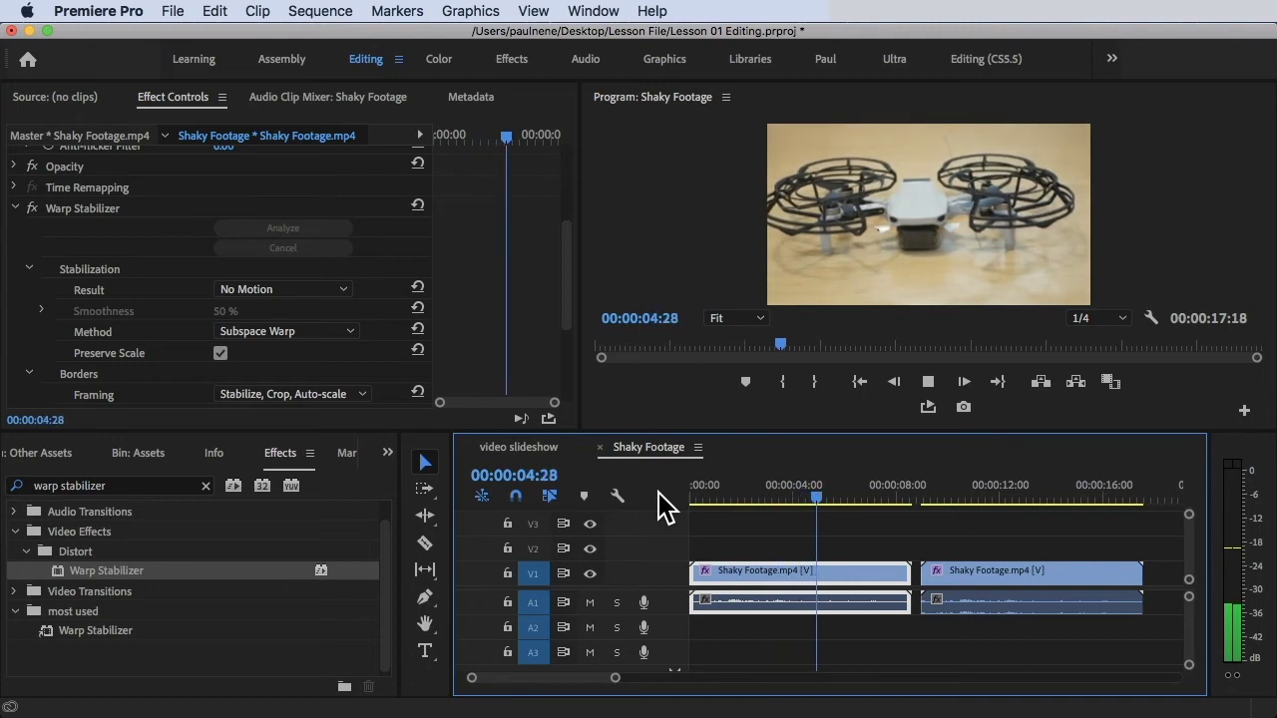
{"action": "key", "text": "space"}
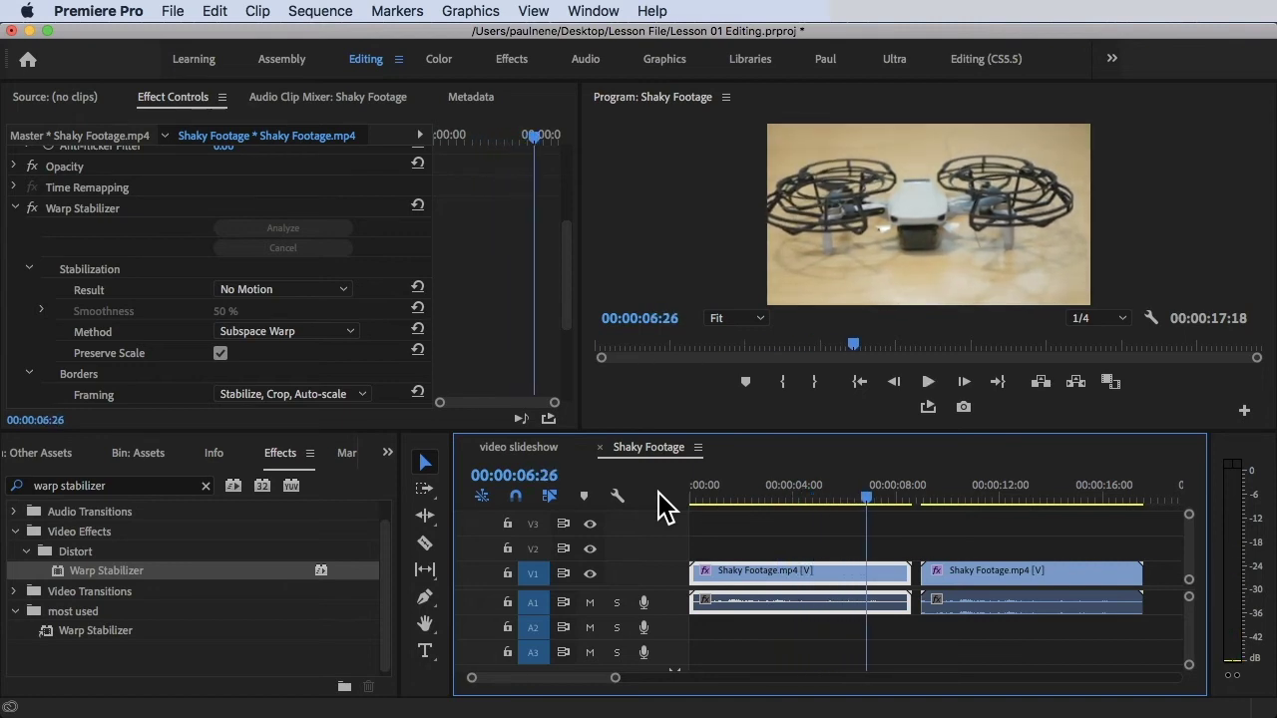
{"action": "left_click", "coordinate": [221, 353]}
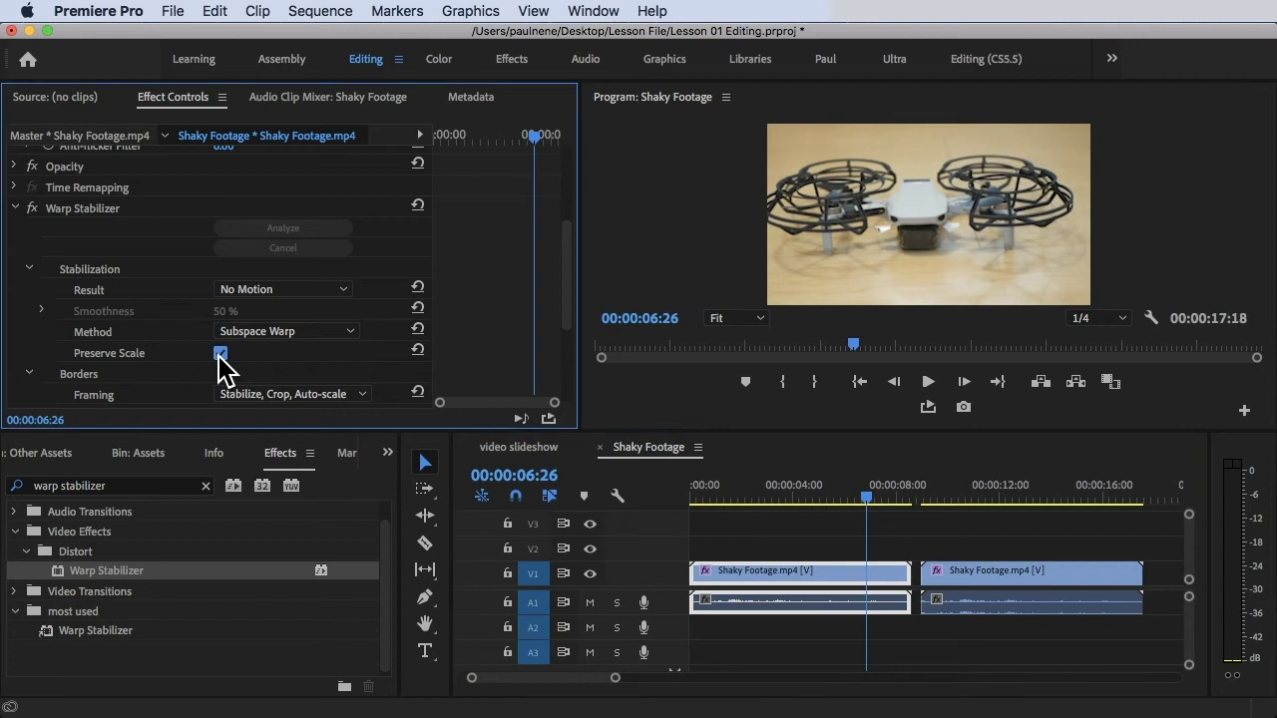
Step: Try Stabilize Only framing on the first clip and play it from the beginning to check the borders
{"action": "scroll", "coordinate": [280, 365], "scroll_direction": "down", "scroll_amount": 2}
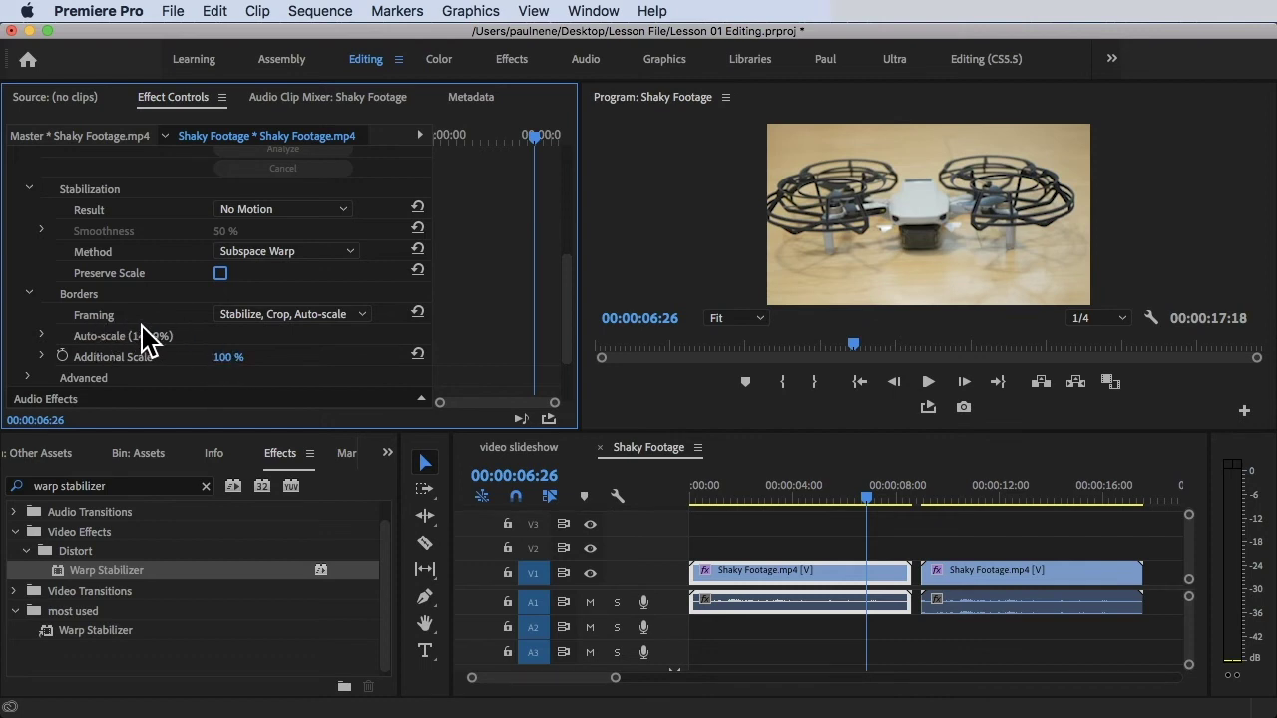
{"action": "left_click", "coordinate": [283, 314]}
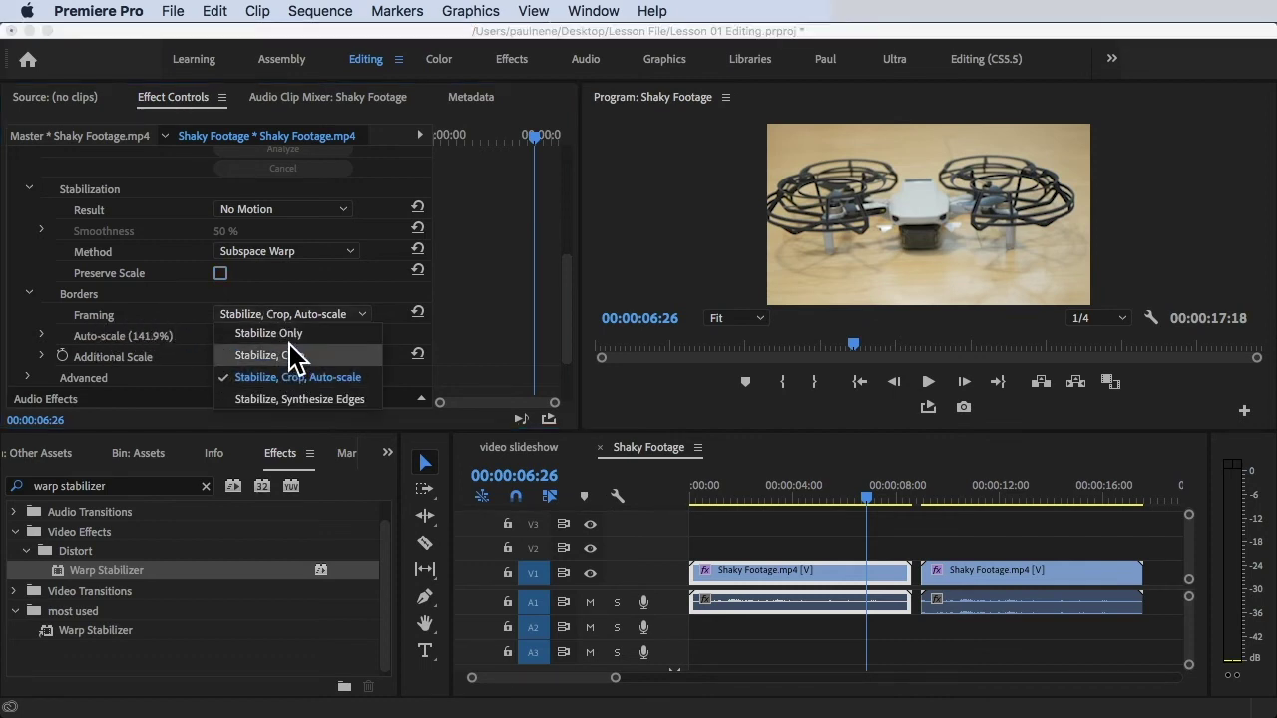
{"action": "left_click", "coordinate": [290, 335]}
{"action": "left_click_drag", "start_coordinate": [750, 494], "coordinate": [539, 494]}
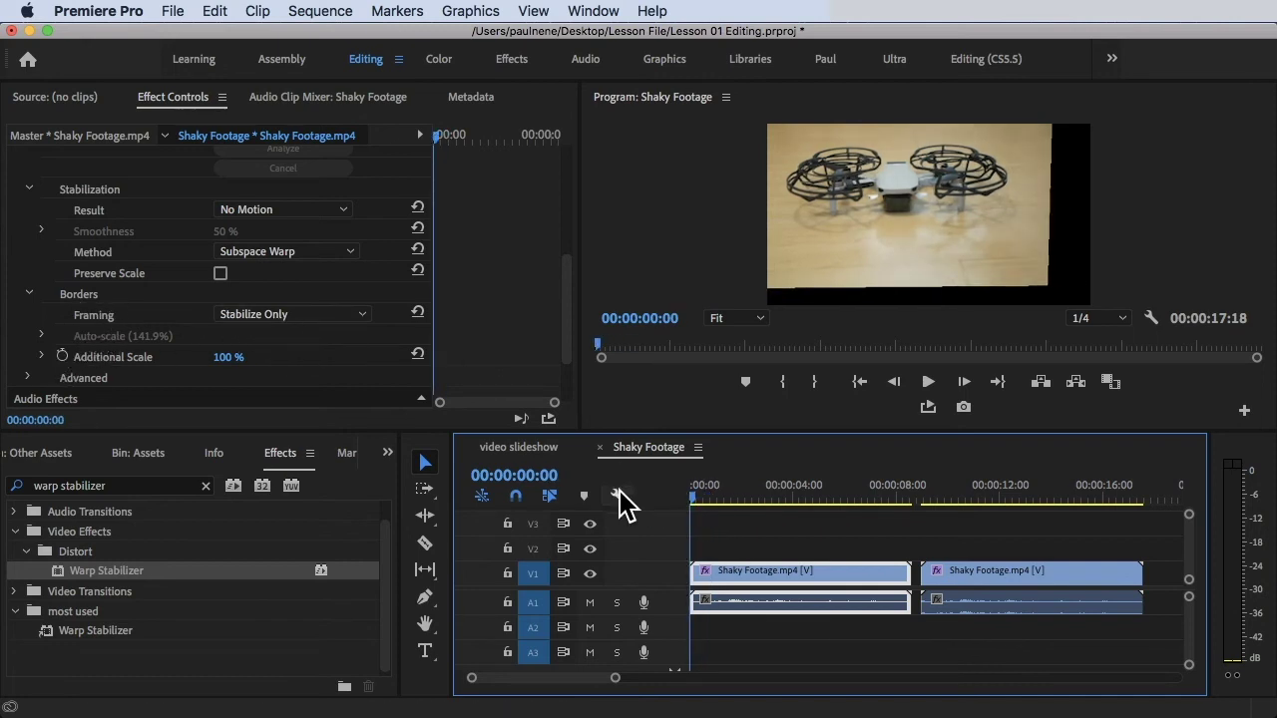
{"action": "key", "text": "space"}
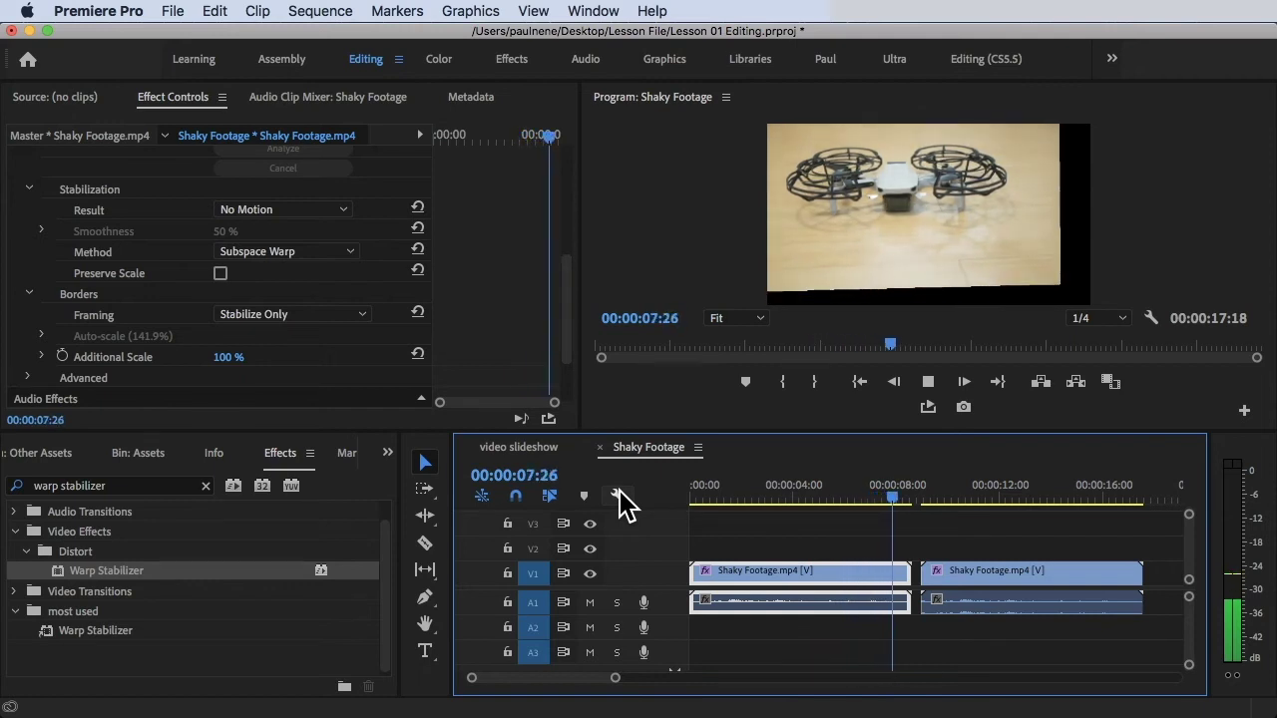
{"action": "key", "text": "space"}
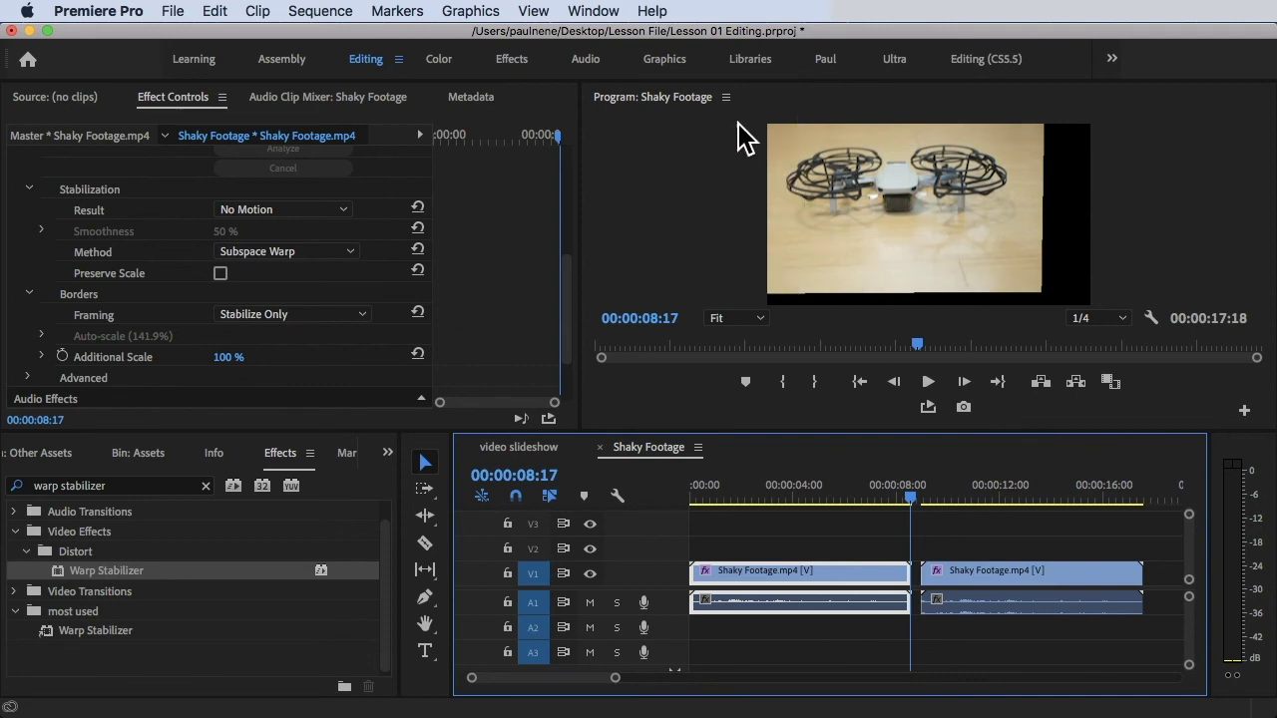
Step: Try Stabilize, Crop framing on the first clip and preview it from the start of the sequence
{"action": "left_click", "coordinate": [303, 314]}
{"action": "left_click", "coordinate": [309, 357]}
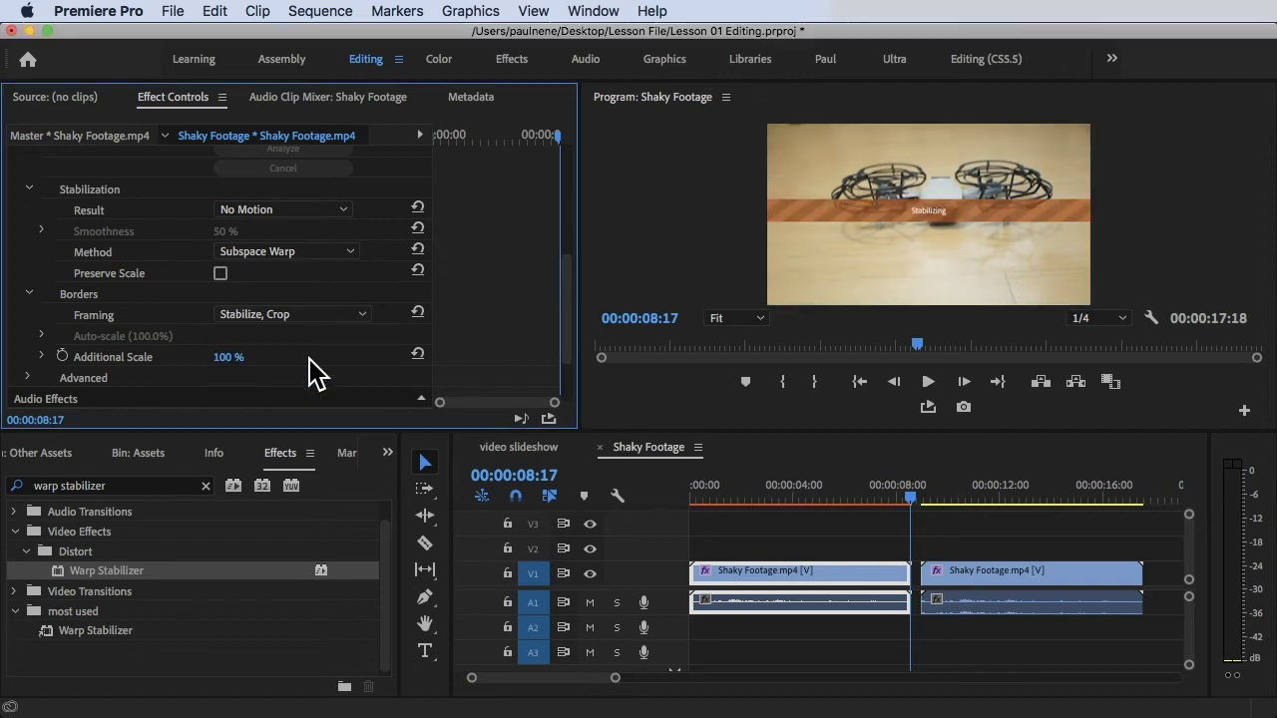
{"action": "left_click_drag", "start_coordinate": [736, 495], "coordinate": [622, 495]}
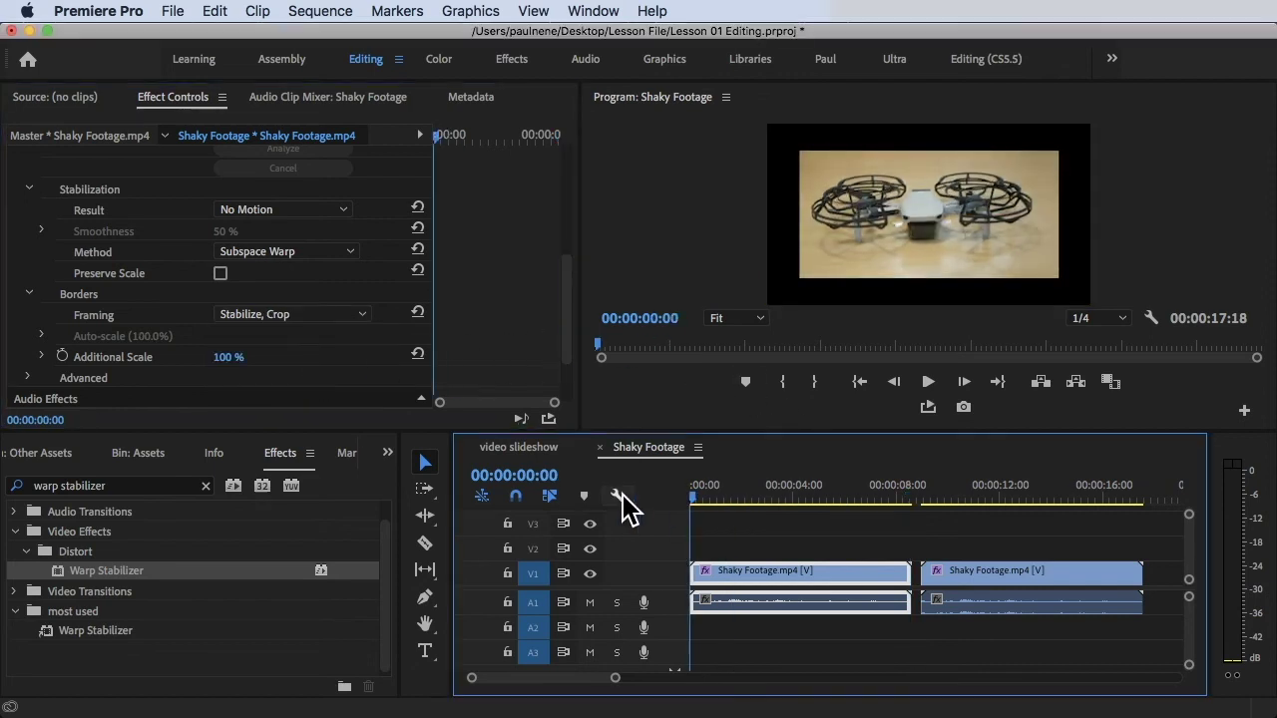
{"action": "key", "text": "space"}
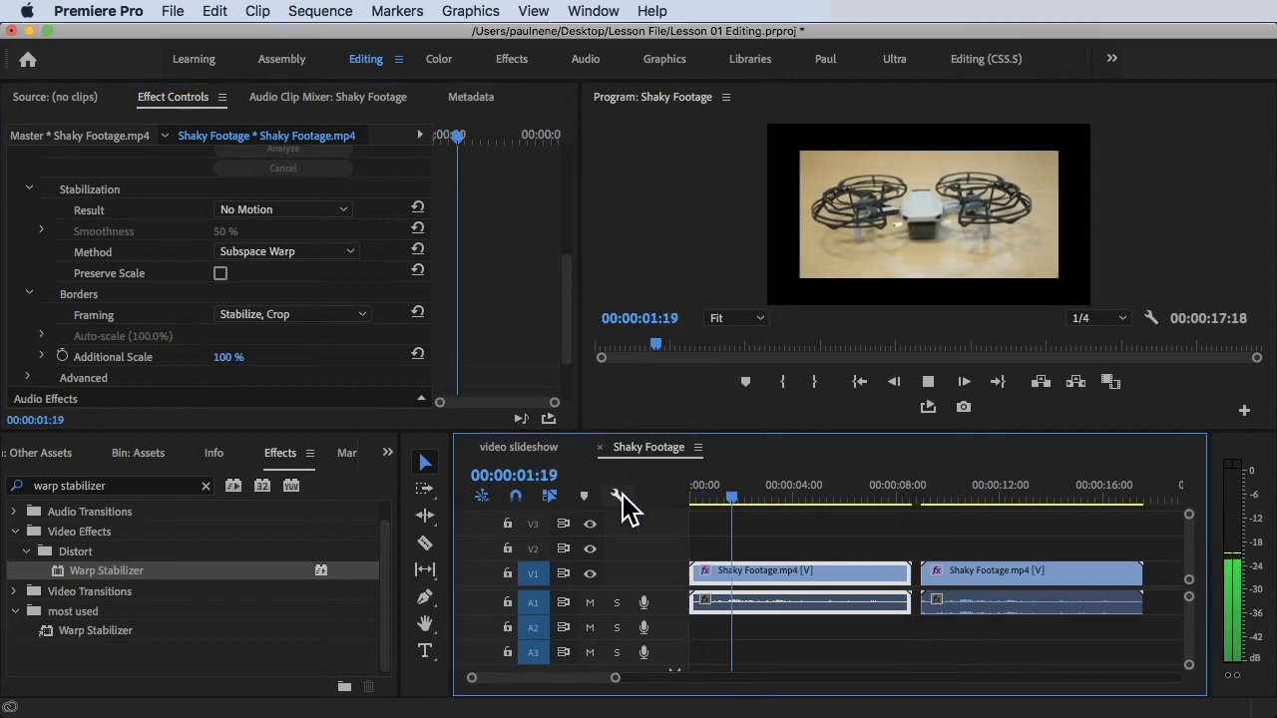
Step: Set the first clip's framing to Stabilize, Crop, Auto-scale and play it from 00:00:00:00
{"action": "left_click", "coordinate": [291, 314]}
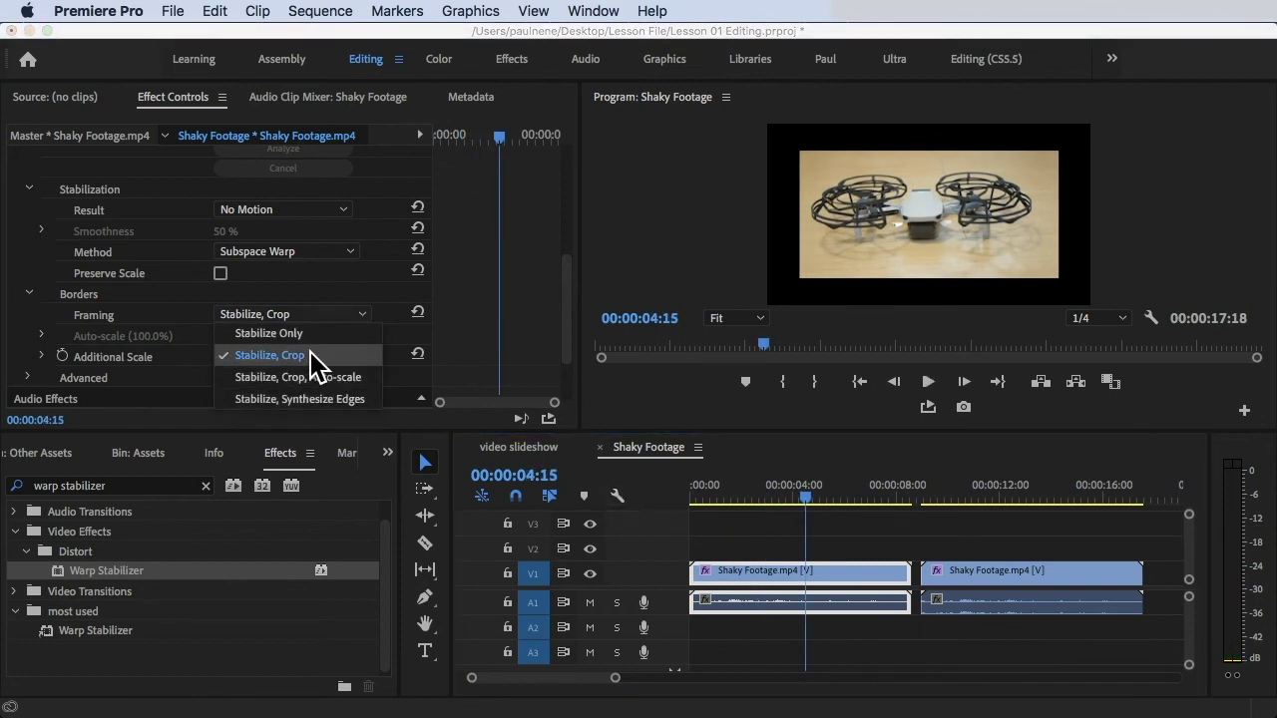
{"action": "left_click", "coordinate": [299, 315]}
{"action": "left_click", "coordinate": [295, 316]}
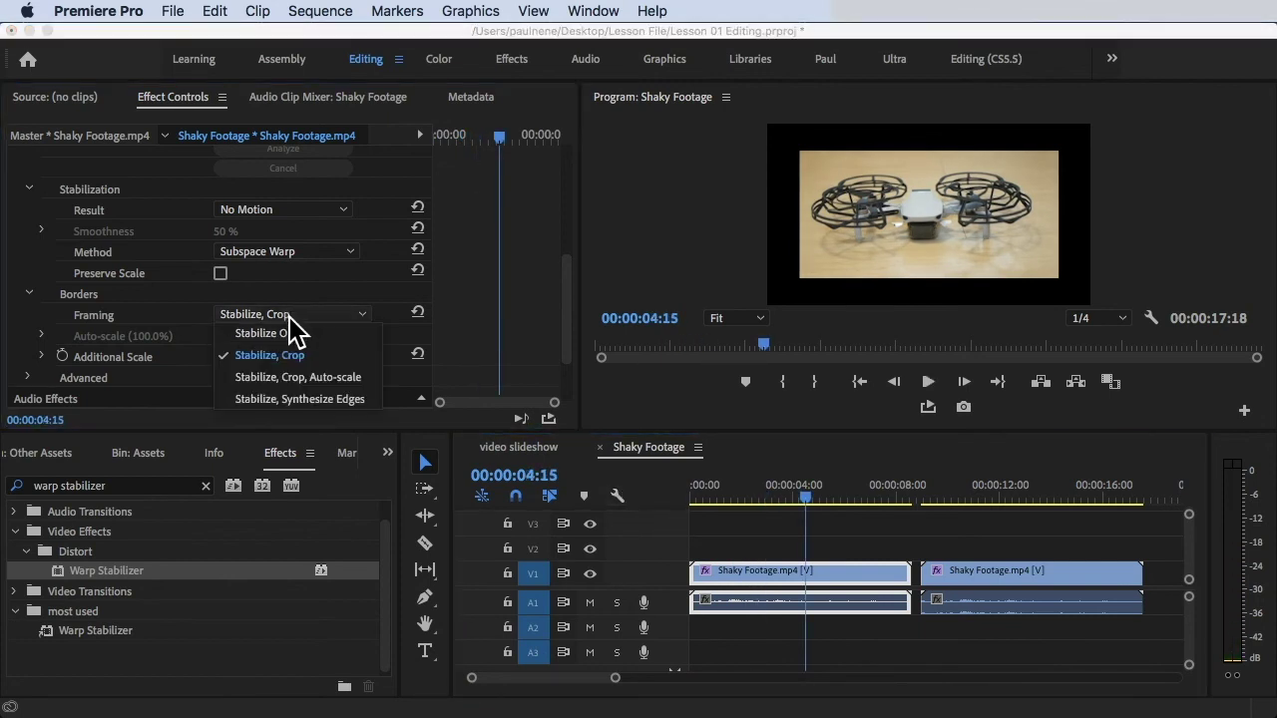
{"action": "left_click", "coordinate": [351, 380]}
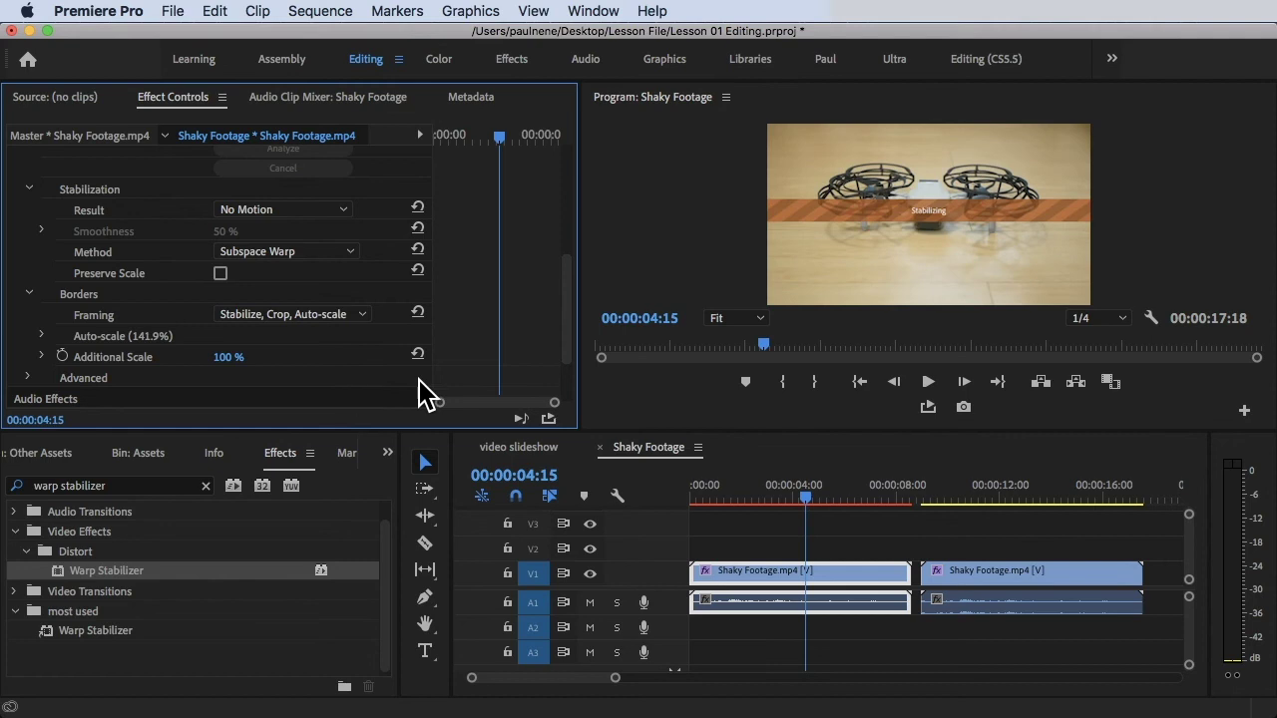
{"action": "left_click", "coordinate": [605, 498]}
{"action": "key", "text": "Home"}
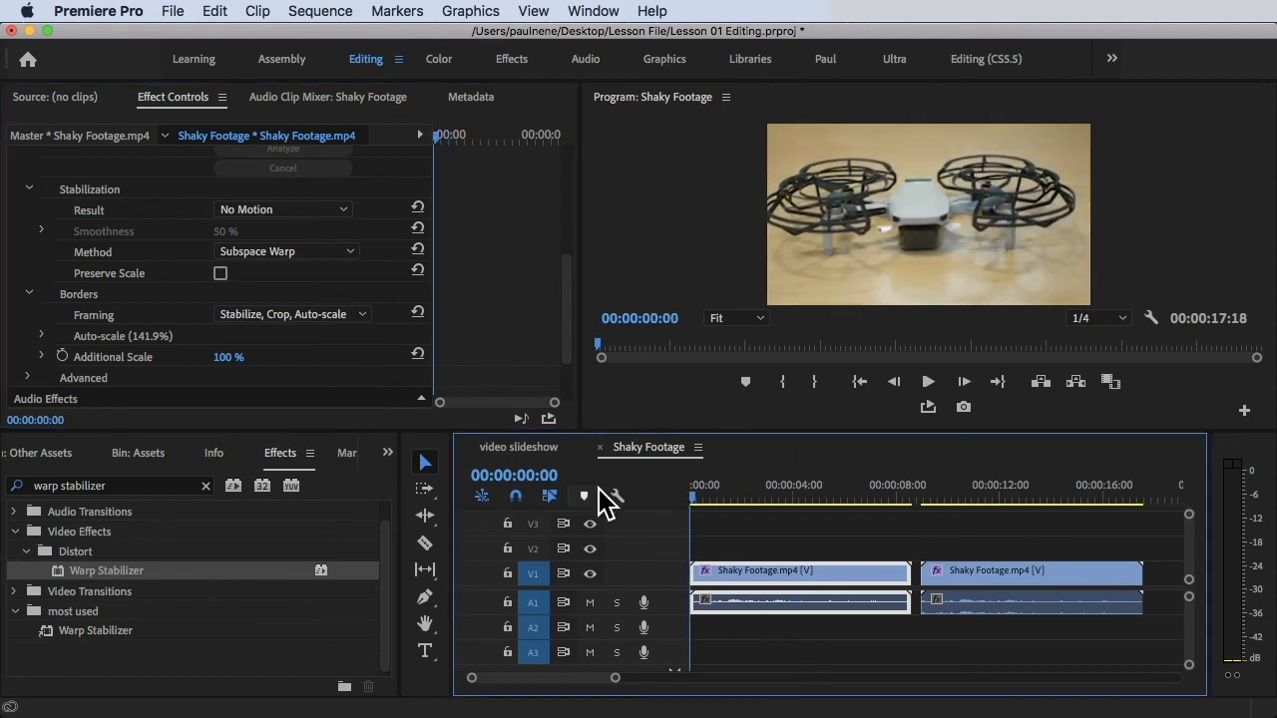
{"action": "key", "text": "space"}
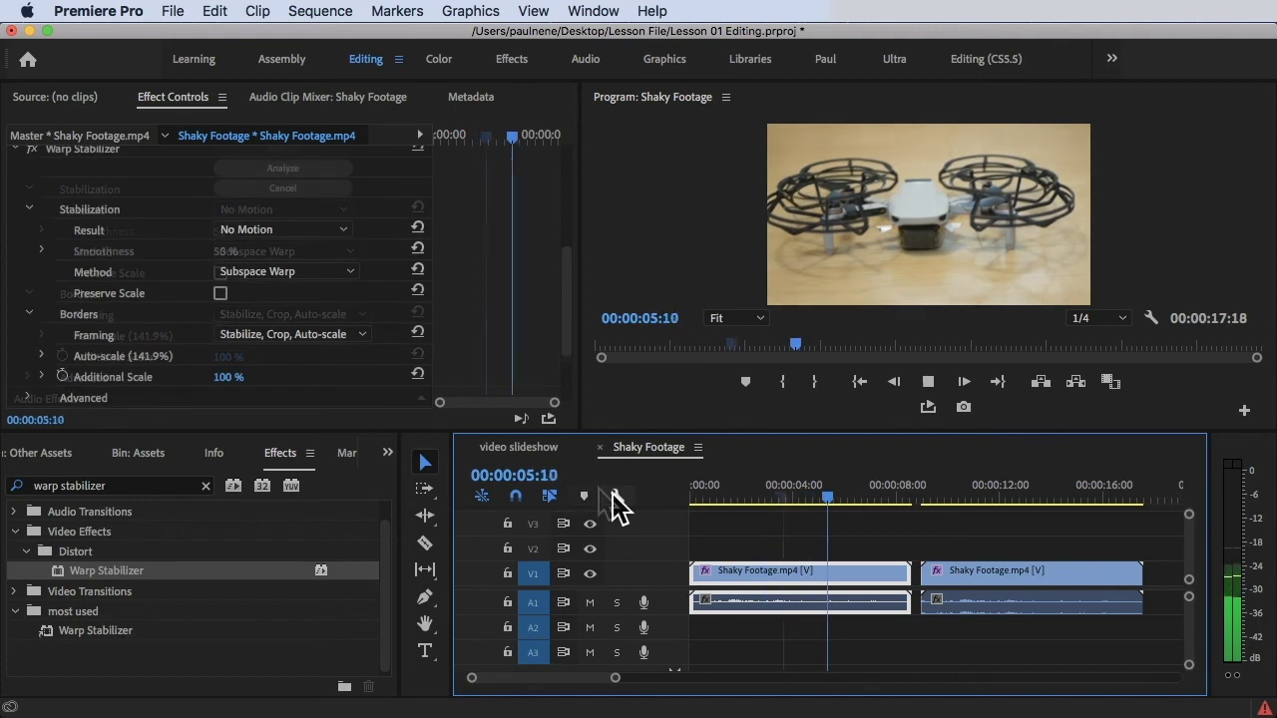
{"action": "key", "text": "space"}
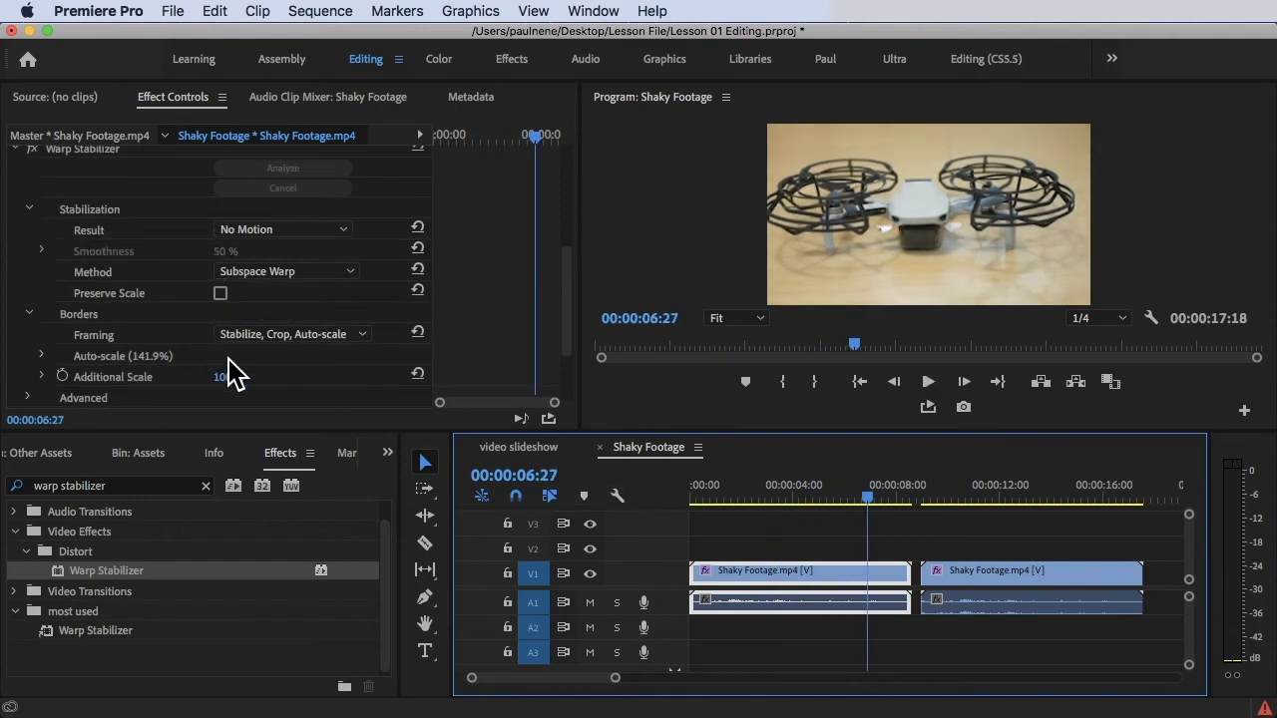
Step: Try an Additional Scale of 69% on the first clip and preview it from the start
{"action": "scroll", "coordinate": [231, 374], "scroll_direction": "down", "scroll_amount": 1}
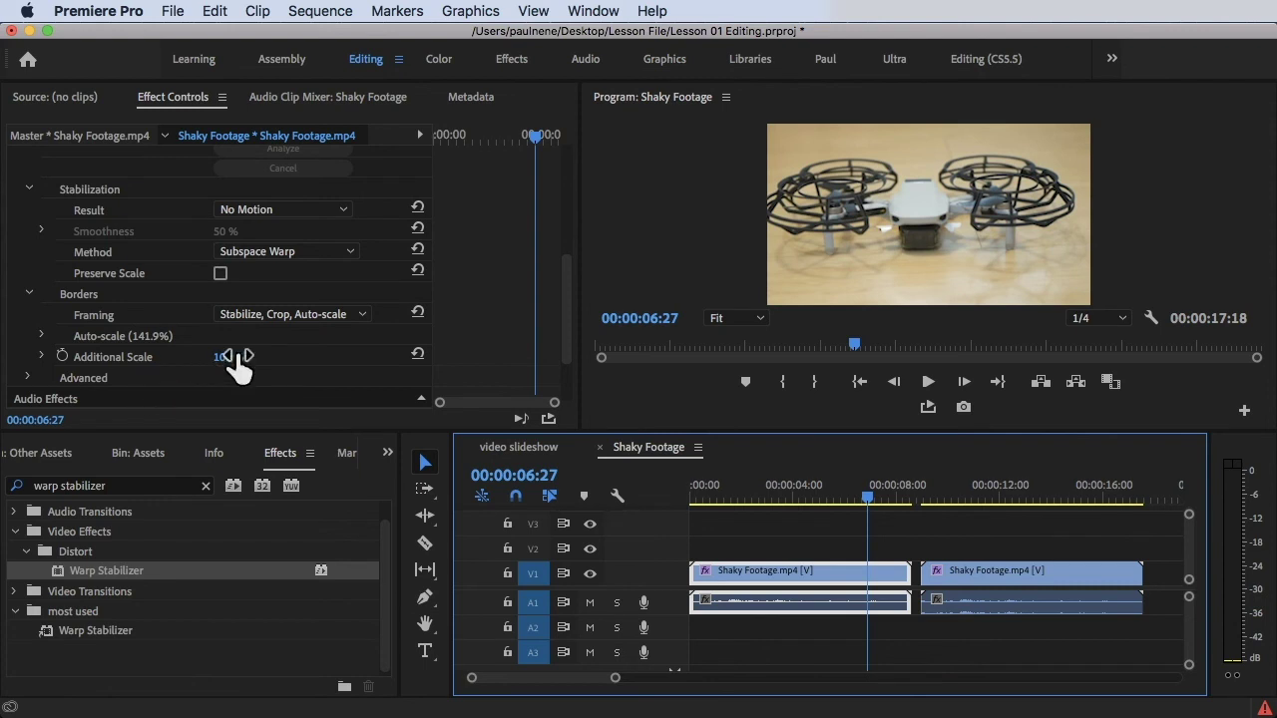
{"action": "left_click_drag", "start_coordinate": [228, 358], "coordinate": [198, 358]}
{"action": "left_click_drag", "start_coordinate": [682, 486], "coordinate": [656, 499]}
{"action": "key", "text": "space"}
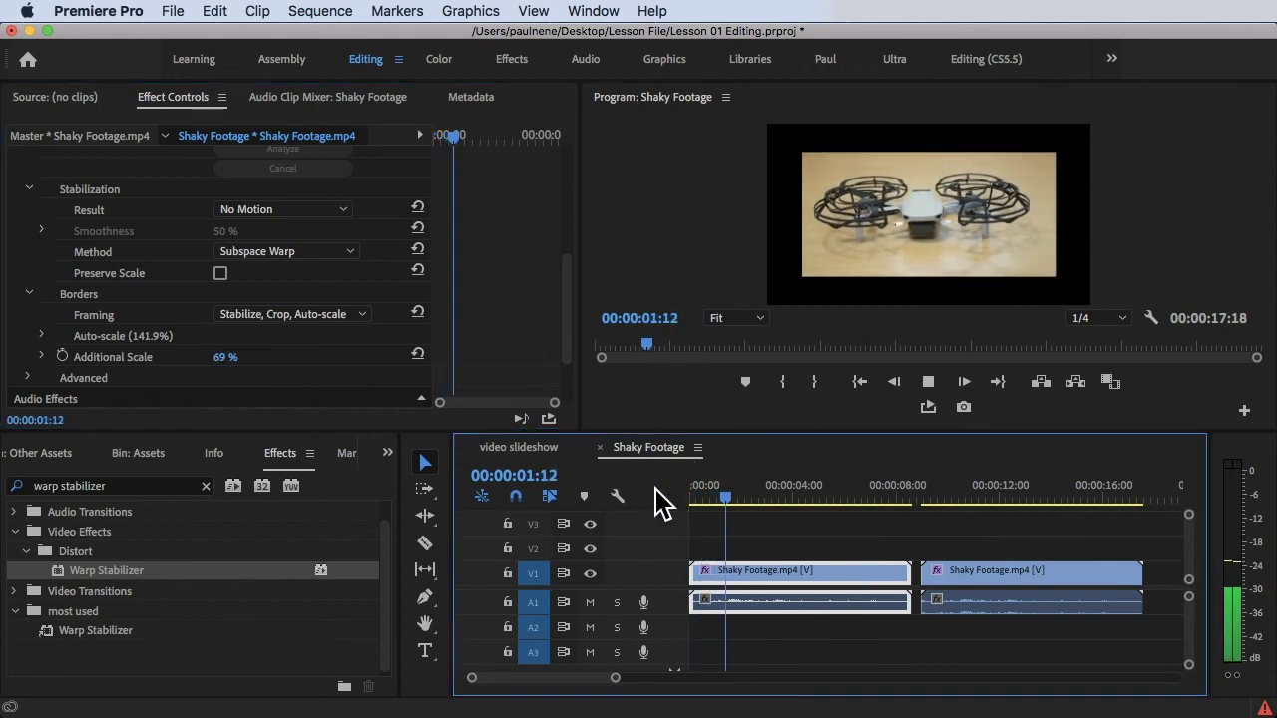
{"action": "key", "text": "space"}
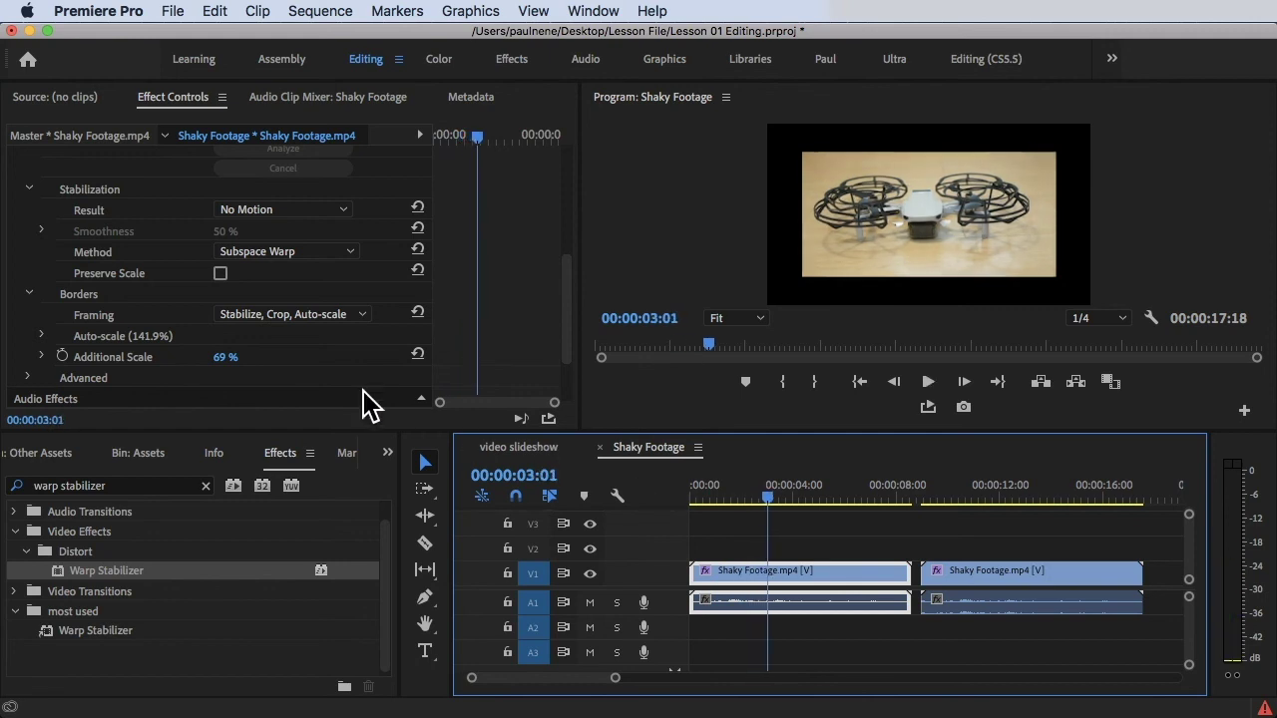
Step: Raise the first clip's Additional Scale to 97% and preview it from the start
{"action": "left_click_drag", "start_coordinate": [225, 357], "coordinate": [253, 357]}
{"action": "left_click_drag", "start_coordinate": [713, 490], "coordinate": [661, 490]}
{"action": "key", "text": "space"}
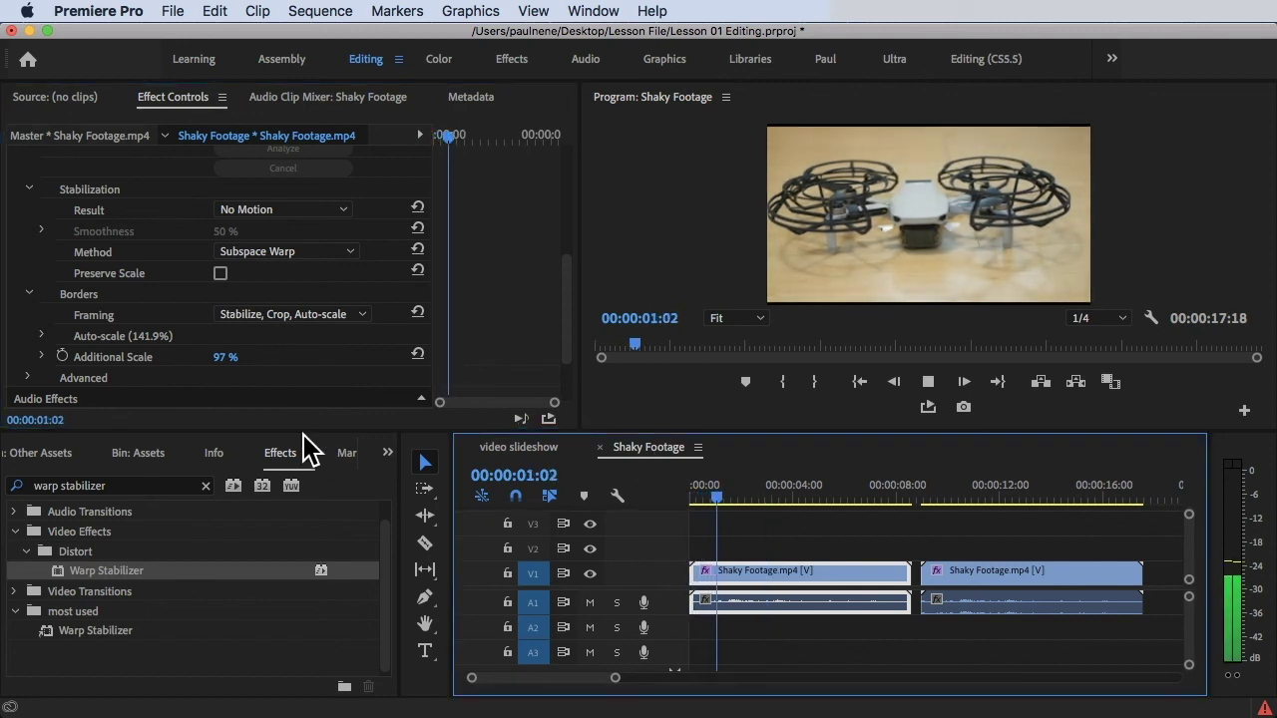
{"action": "key", "text": "space"}
Step: Set the first clip's Additional Scale to 104% and return the playhead to the start of the sequence
{"action": "left_click", "coordinate": [224, 360]}
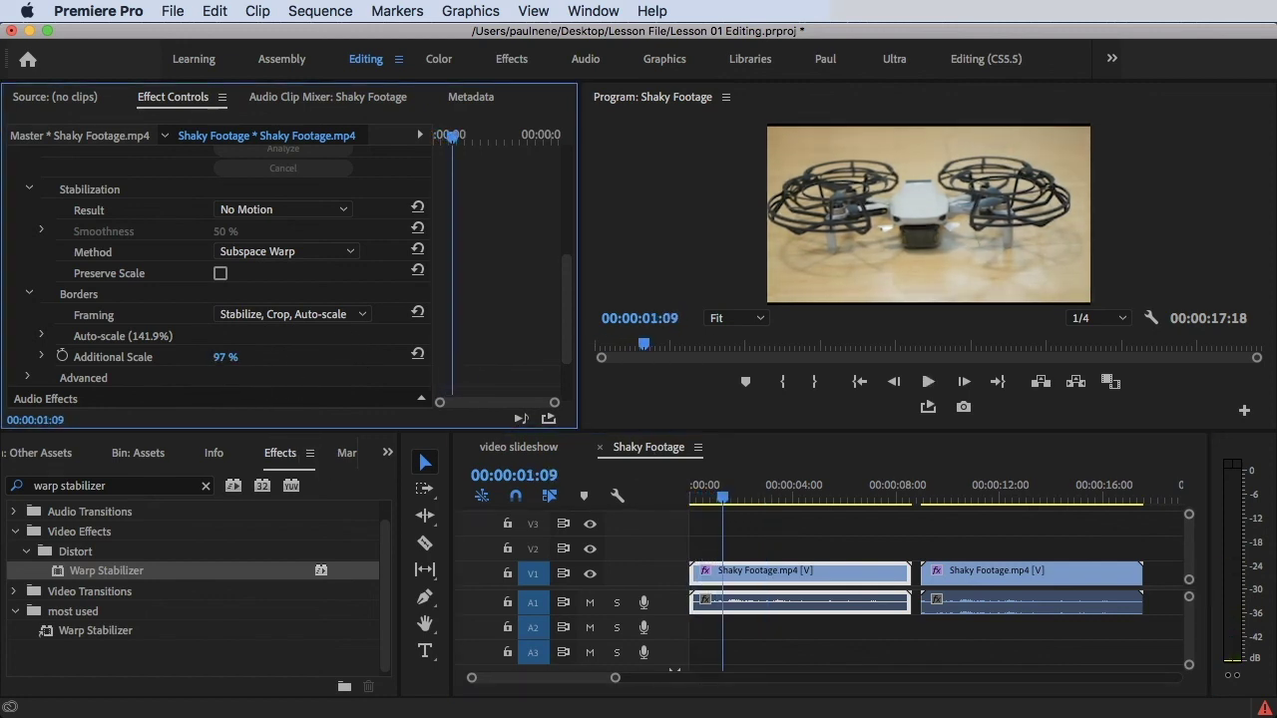
{"action": "left_click_drag", "start_coordinate": [224, 359], "coordinate": [234, 361]}
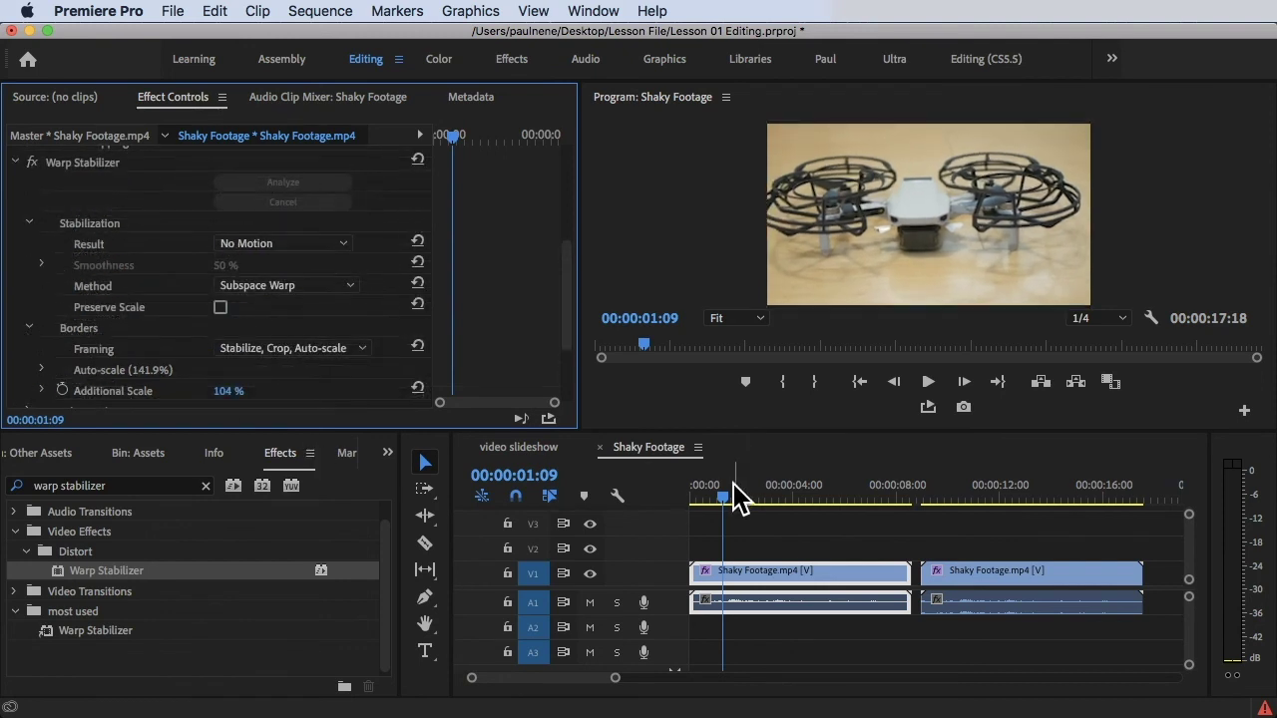
{"action": "left_click", "coordinate": [664, 499]}
{"action": "key", "text": "Home"}
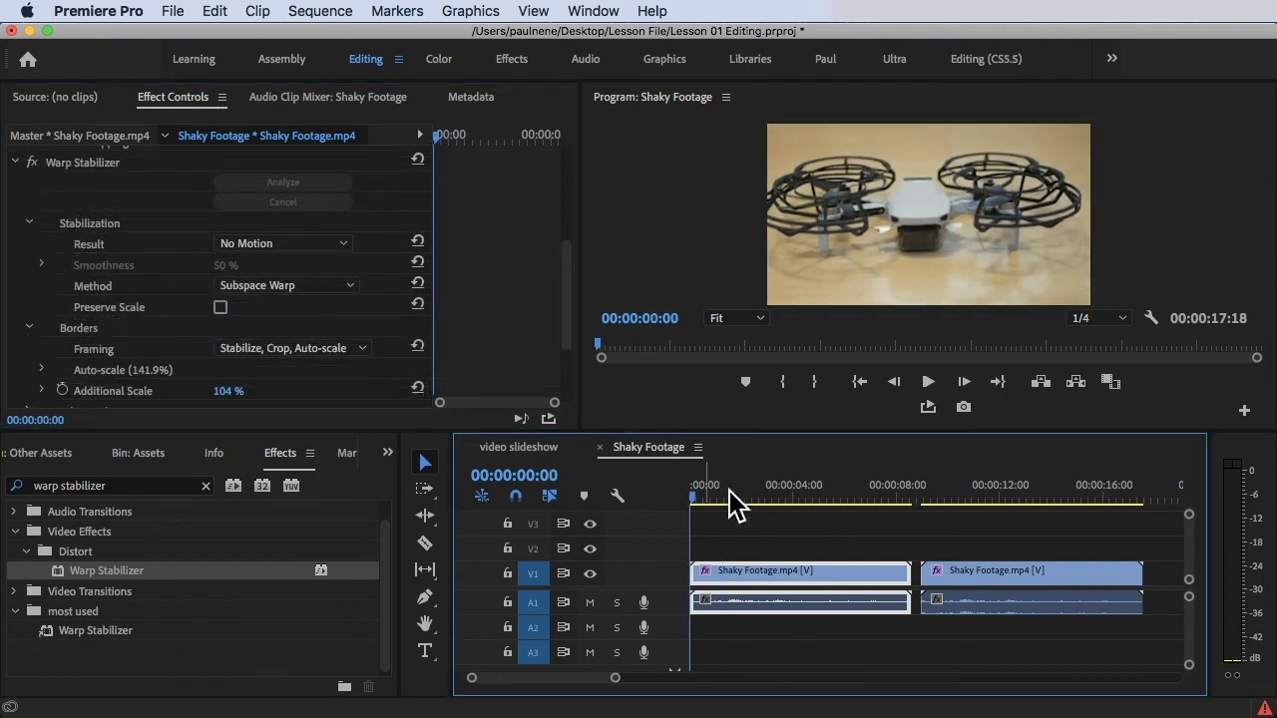
Step: Compare the unstabilized second clip with the stabilized first clip by playing each from its beginning, and return the playhead to 00:00:00:00
{"action": "left_click", "coordinate": [920, 498]}
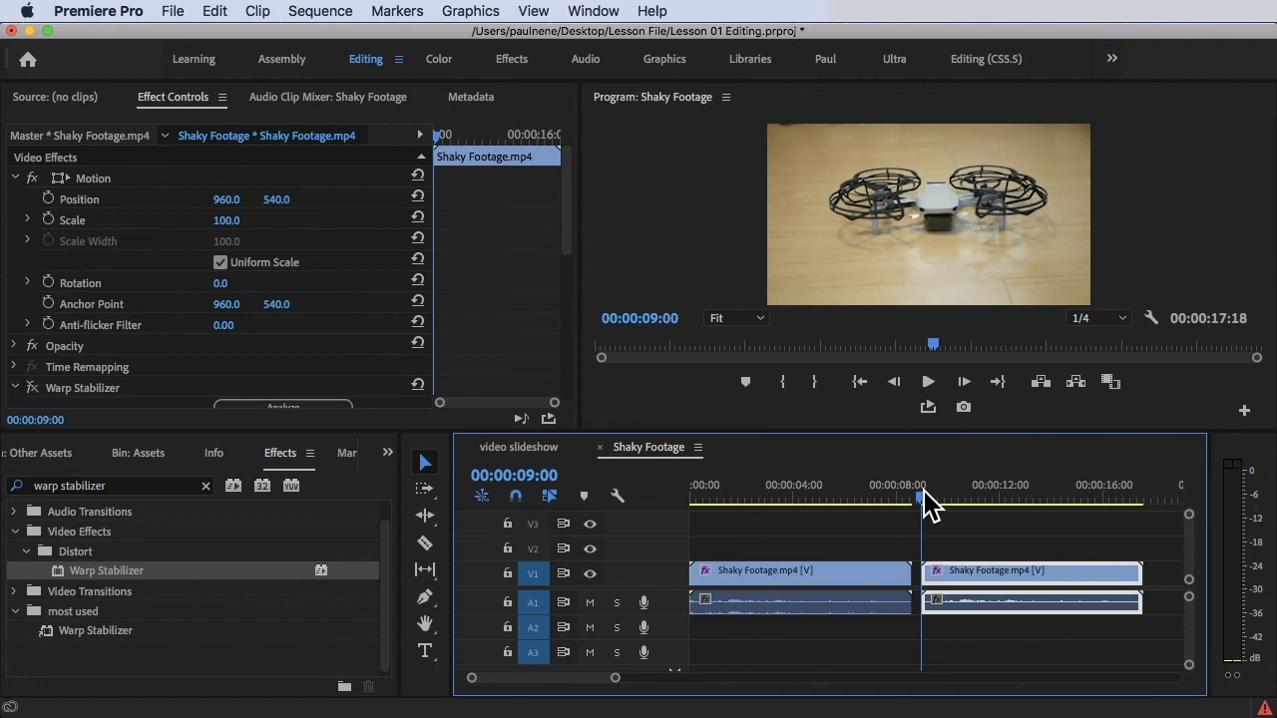
{"action": "key", "text": "space"}
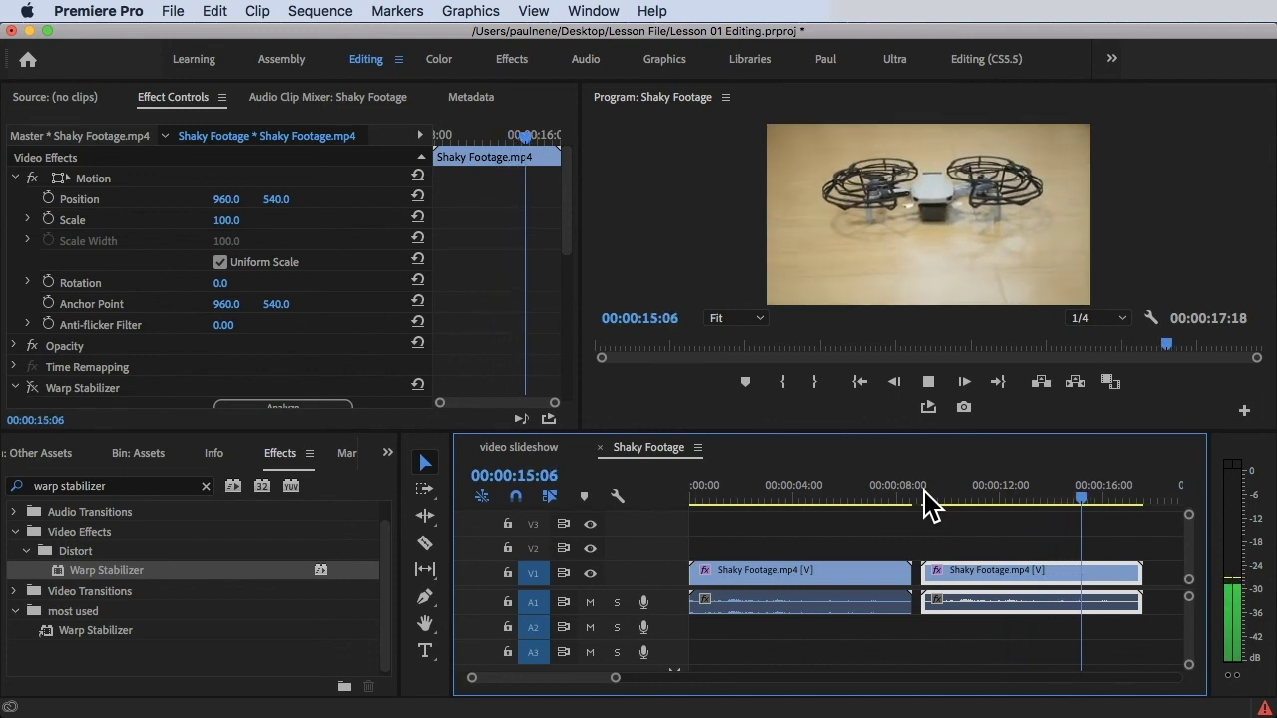
{"action": "key", "text": "space"}
{"action": "left_click_drag", "start_coordinate": [893, 485], "coordinate": [661, 485]}
{"action": "key", "text": "space"}
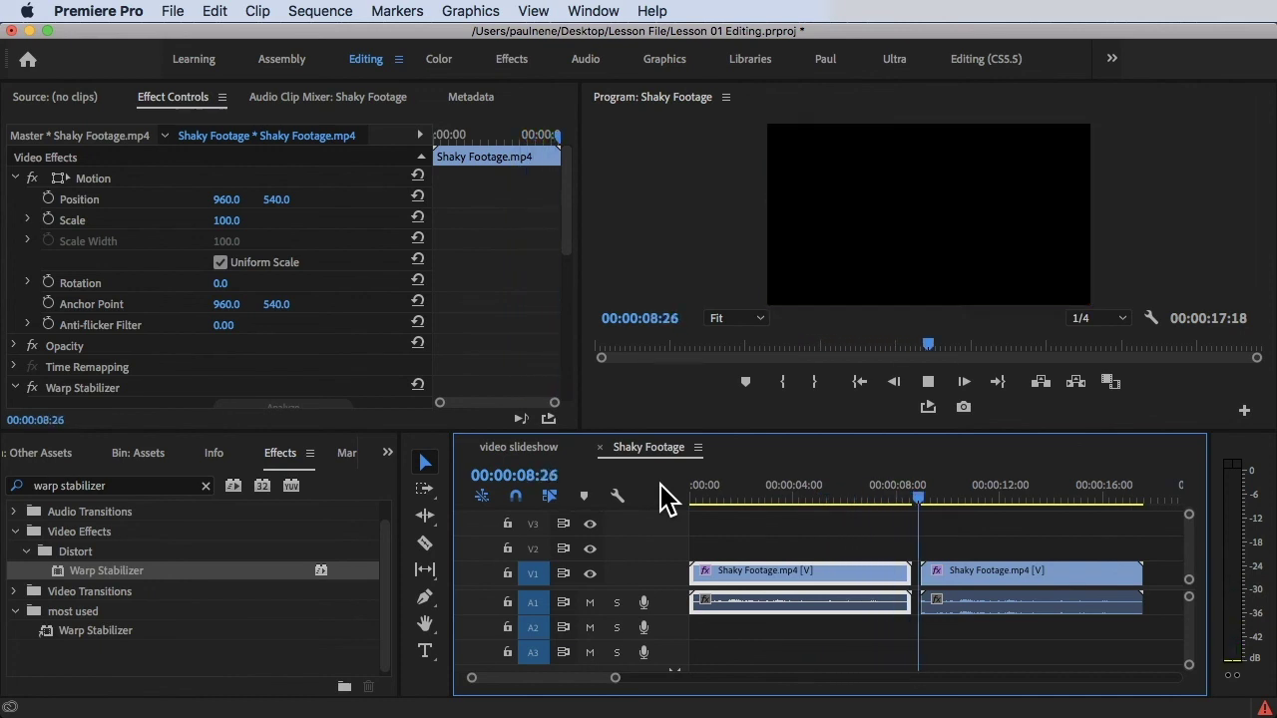
{"action": "key", "text": "space"}
{"action": "left_click_drag", "start_coordinate": [901, 487], "coordinate": [675, 479]}
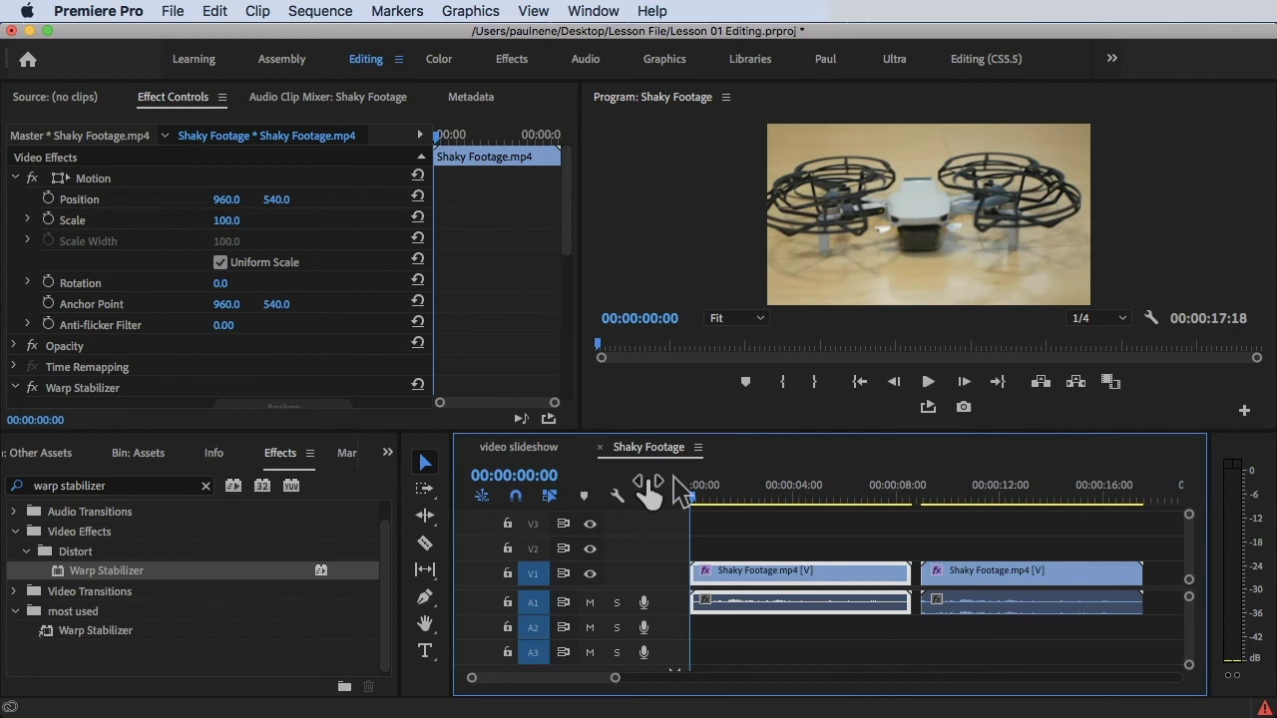